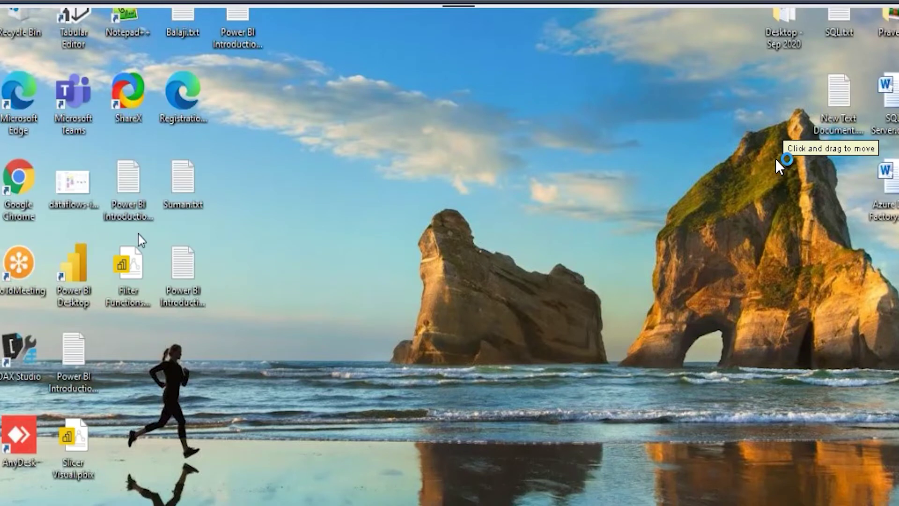
Launch Power BI Desktop with a blank report and open the Power Query Editor
double_click(76, 265)
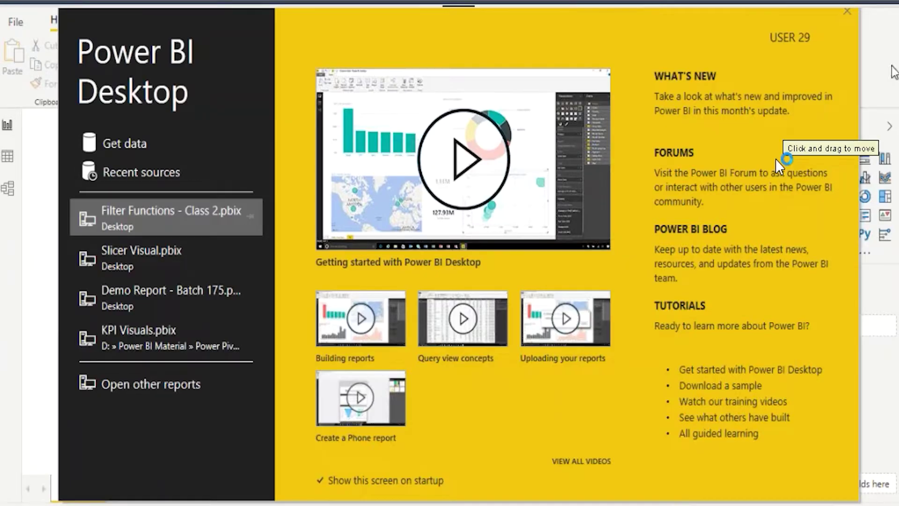
click(847, 12)
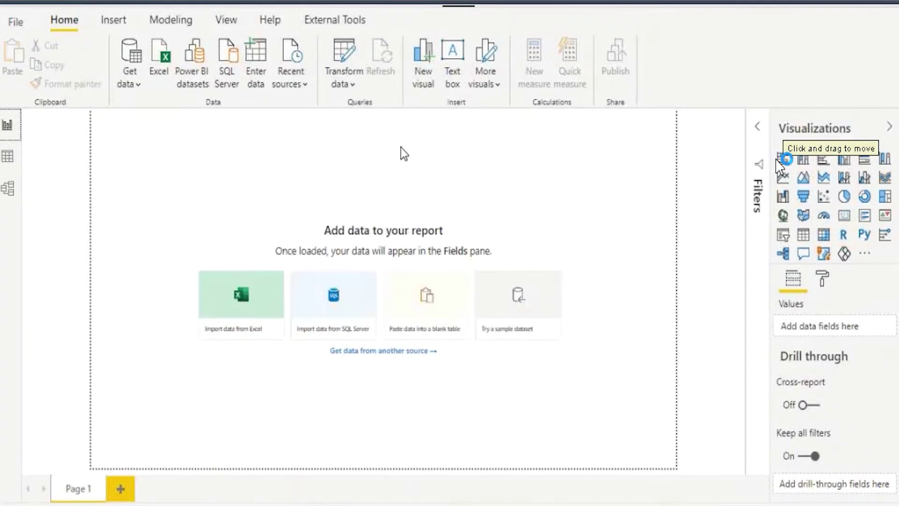
click(330, 68)
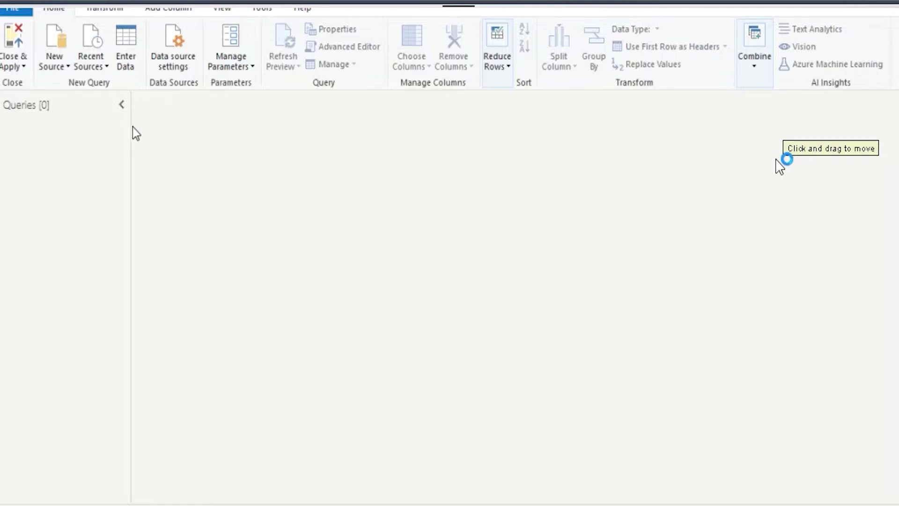
Start a new SQL Server database source and copy the server name LAPTOP-GFUN085Q\ABSERVER from SQL Server.txt in the Desktop Backup1 folder
click(51, 62)
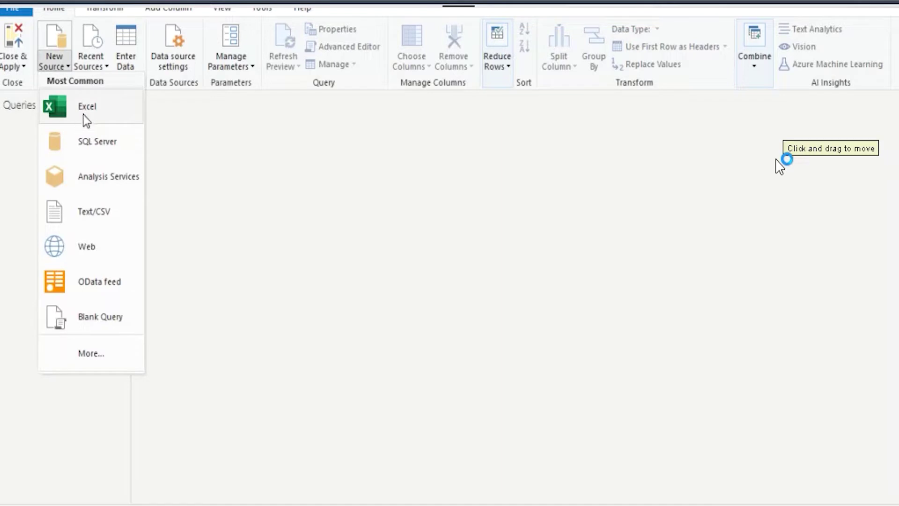
click(92, 140)
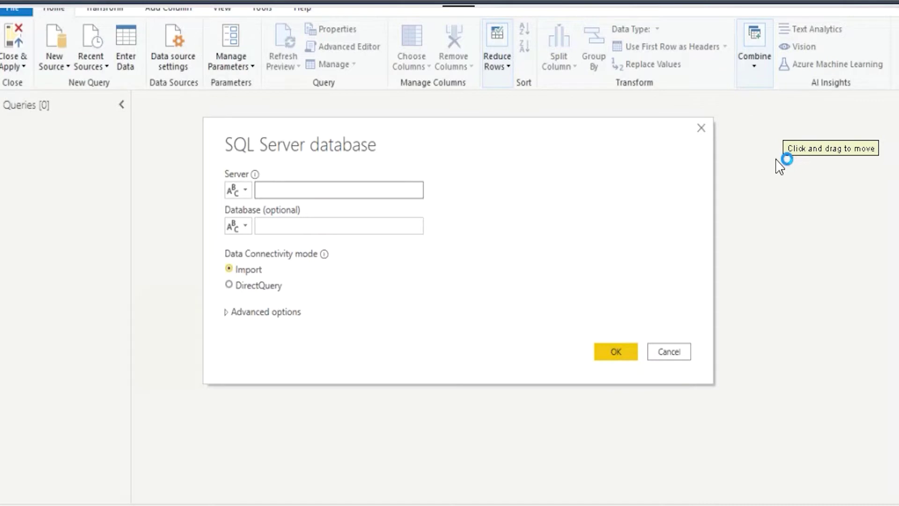
key(alt+Tab)
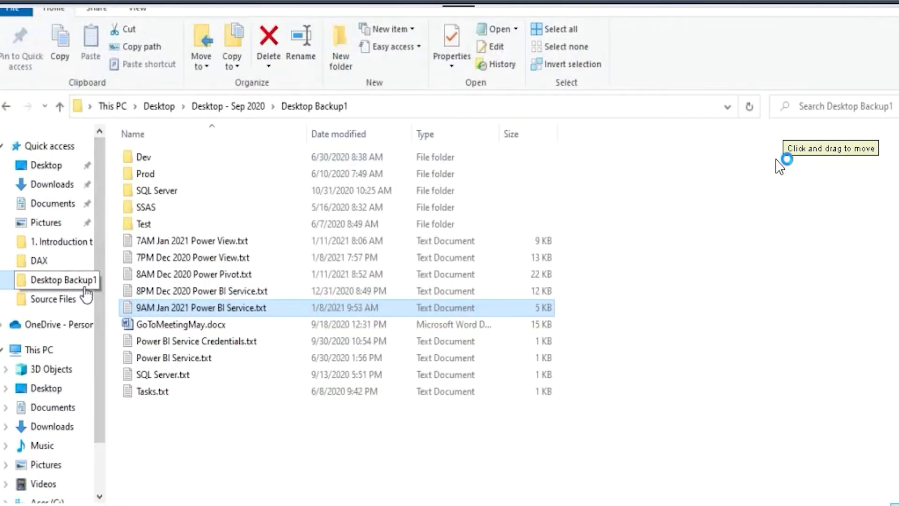
double_click(184, 375)
drag(304, 82, 99, 80)
key(ctrl+c)
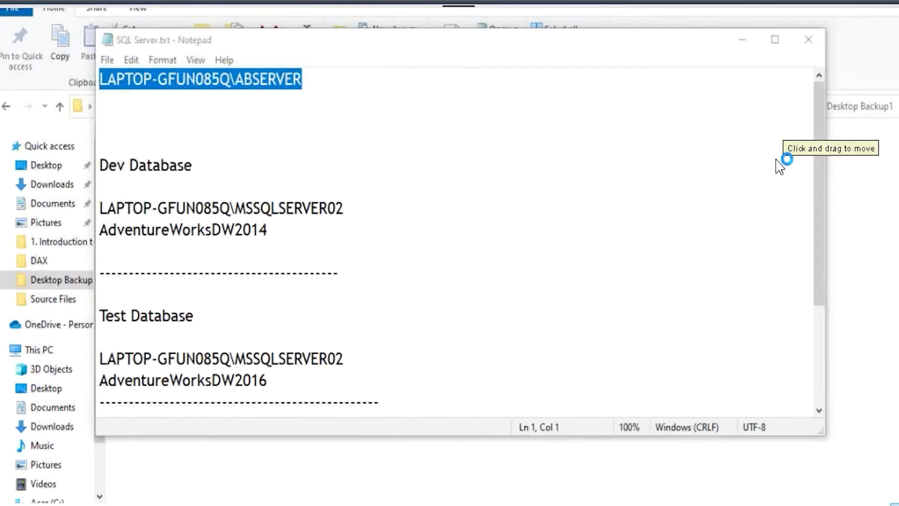
Connect to the SQL Server LAPTOP-GFUN085Q\ABSERVER in Import mode with the database name left blank
key(alt+Tab)
click(304, 193)
key(ctrl+v)
click(308, 226)
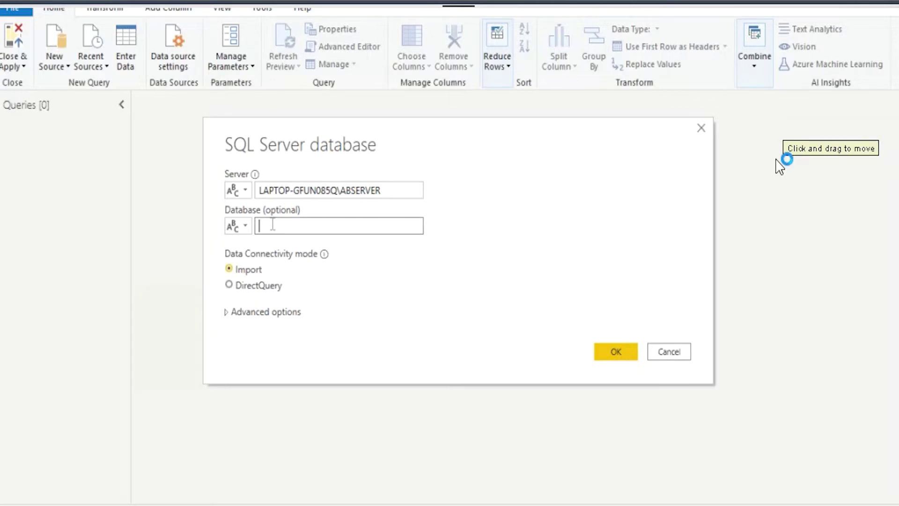
click(625, 354)
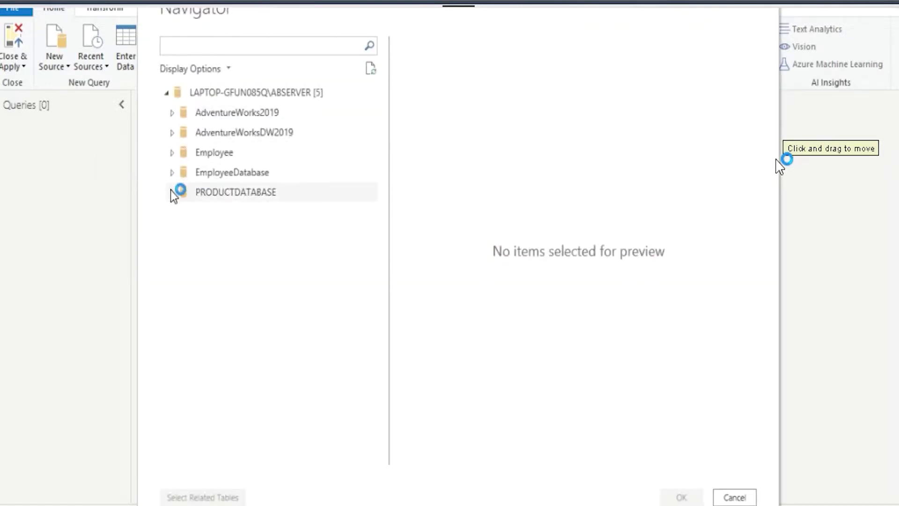
Import the CUSTOMERS_DATA, PRODUCTS_DATA, SALES_DATA and TIME_DATA tables from PRODUCTDATABASE as queries
click(188, 211)
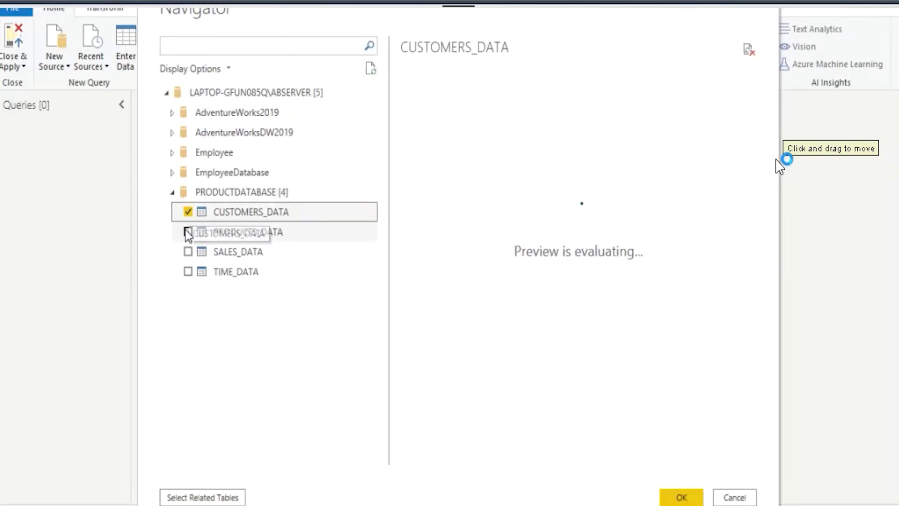
click(188, 232)
click(188, 251)
click(188, 271)
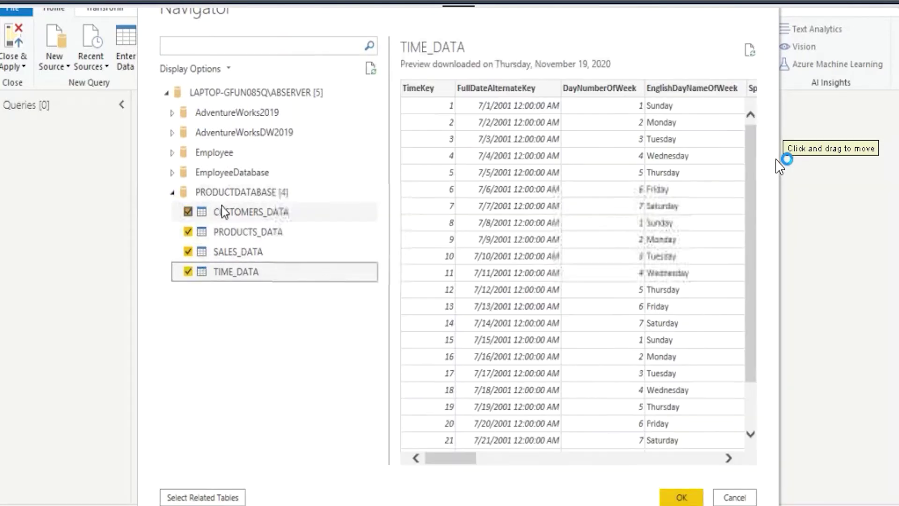
click(681, 498)
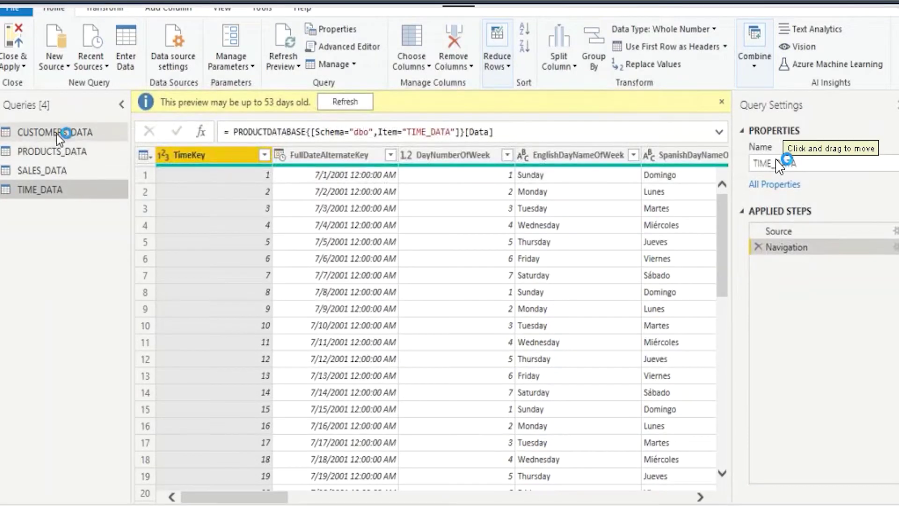
Add a merged column named CustFullName to CUSTOMERS_DATA, combining FirstName, MiddleName and LastName with a space separator
click(56, 134)
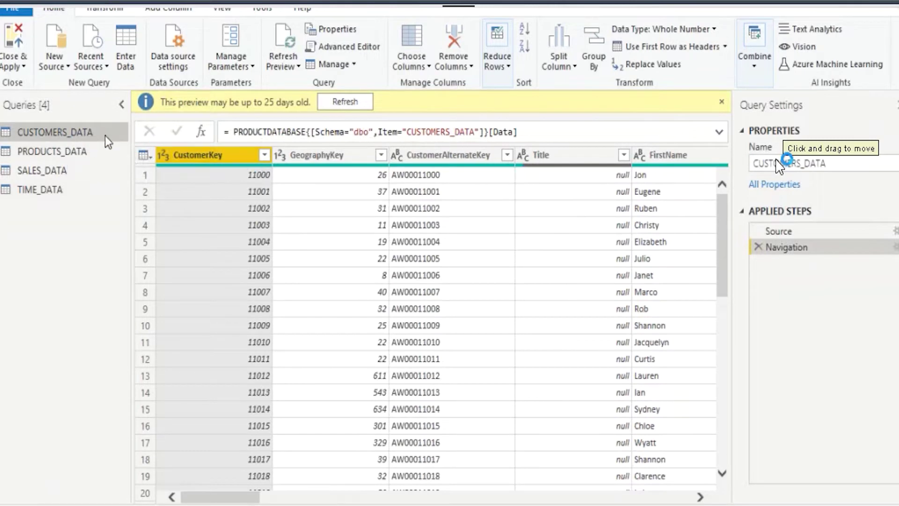
drag(231, 498, 285, 498)
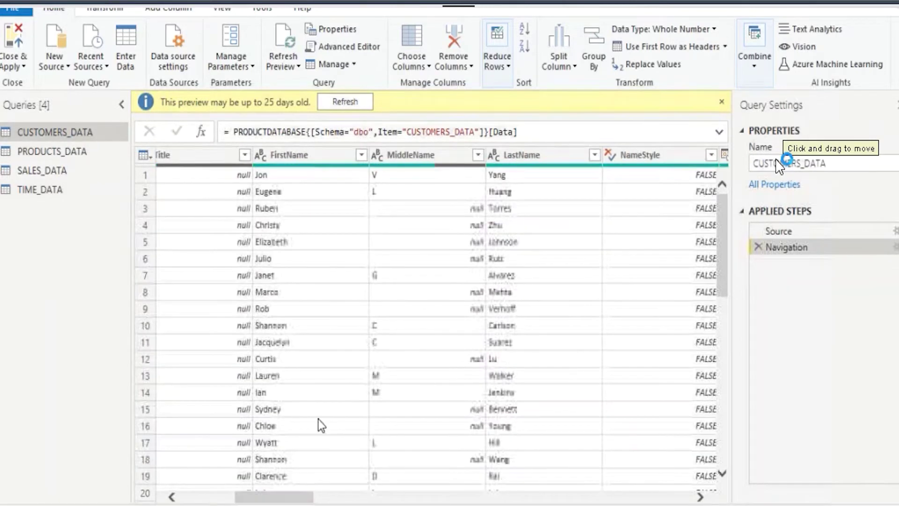
click(324, 159)
ctrl+click(422, 156)
ctrl+click(515, 154)
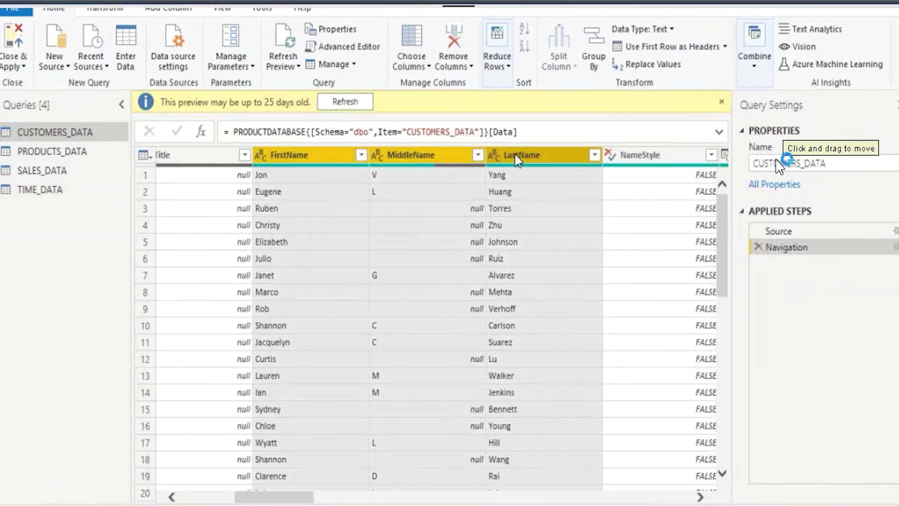
click(169, 8)
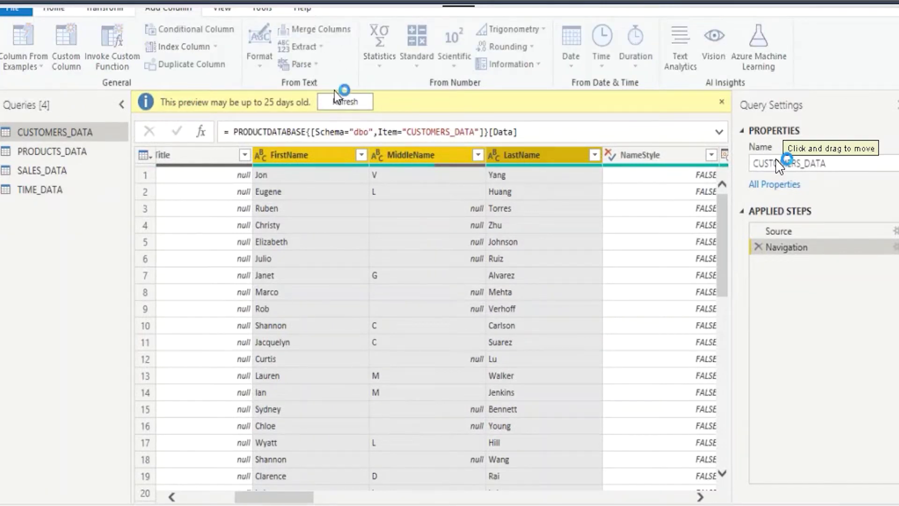
click(309, 250)
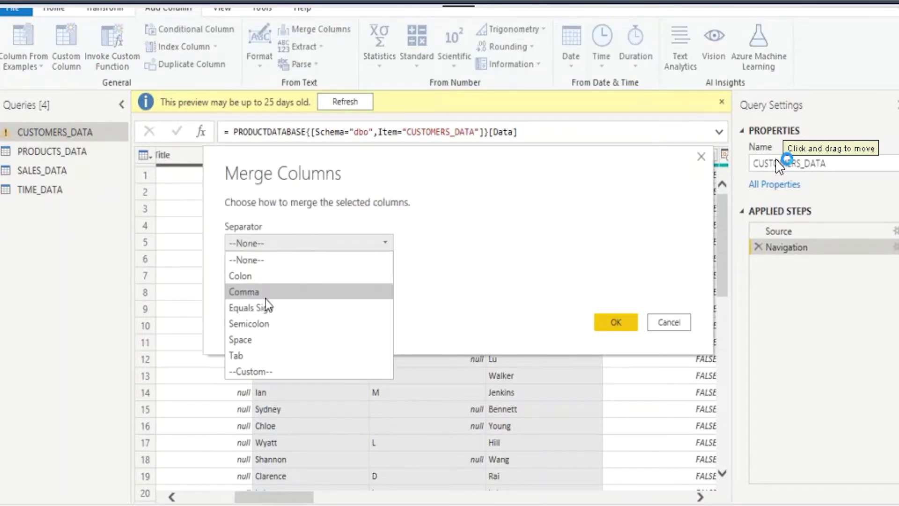
click(251, 338)
drag(265, 279, 213, 281)
text(CustFullName)
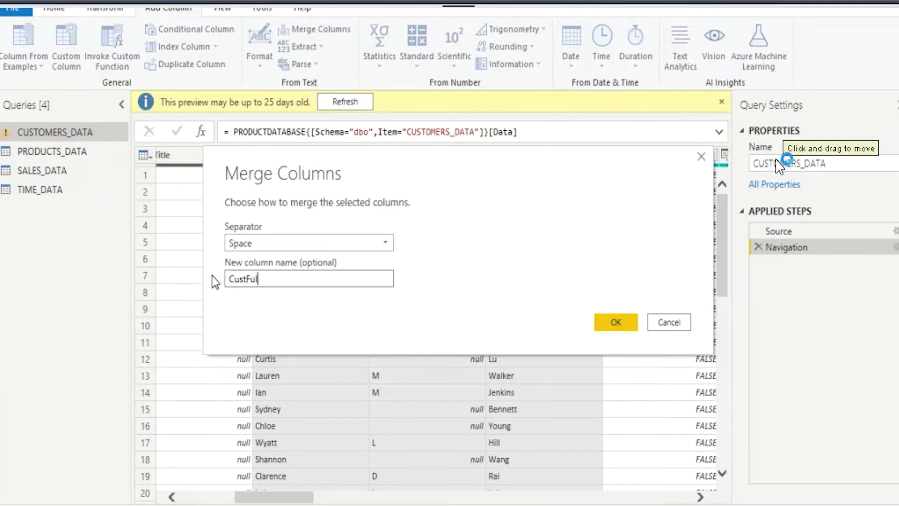
click(596, 324)
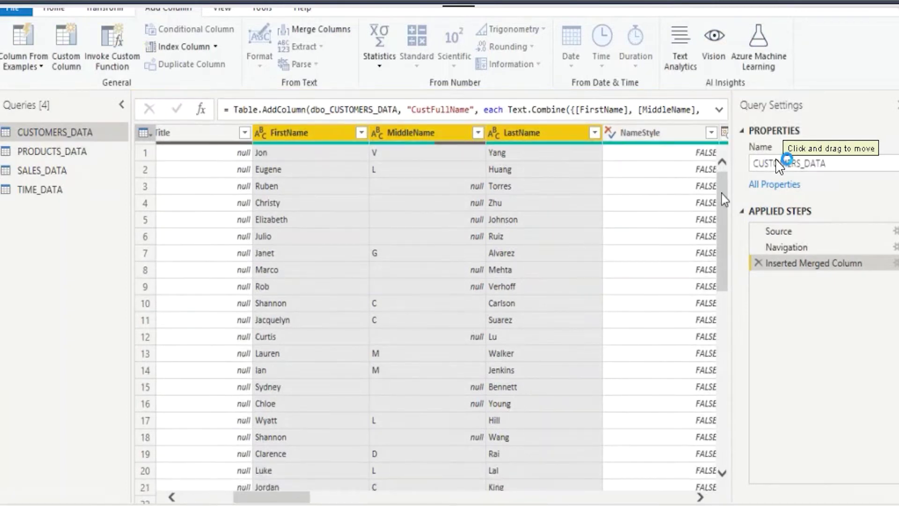
Check the CustFullName column and the other three queries, and apply all queries to the report
drag(272, 497, 716, 489)
click(653, 131)
click(50, 152)
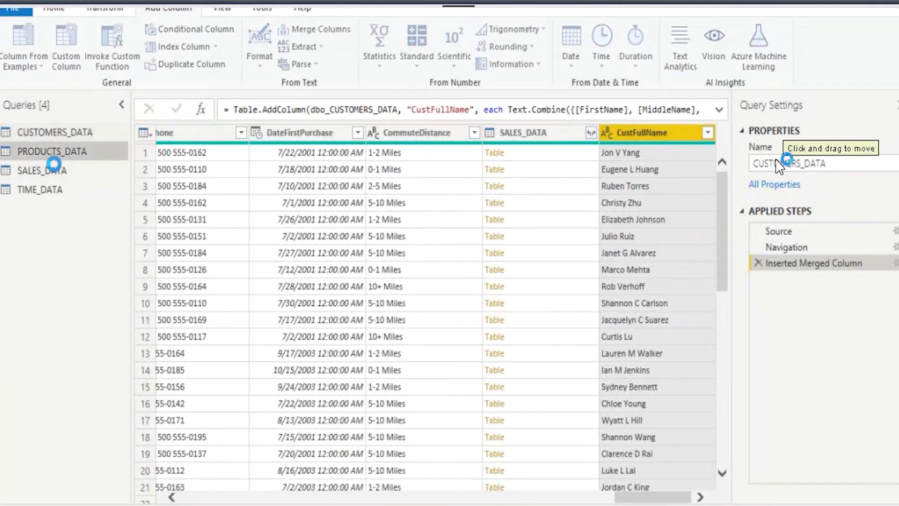
click(54, 169)
click(53, 187)
click(50, 10)
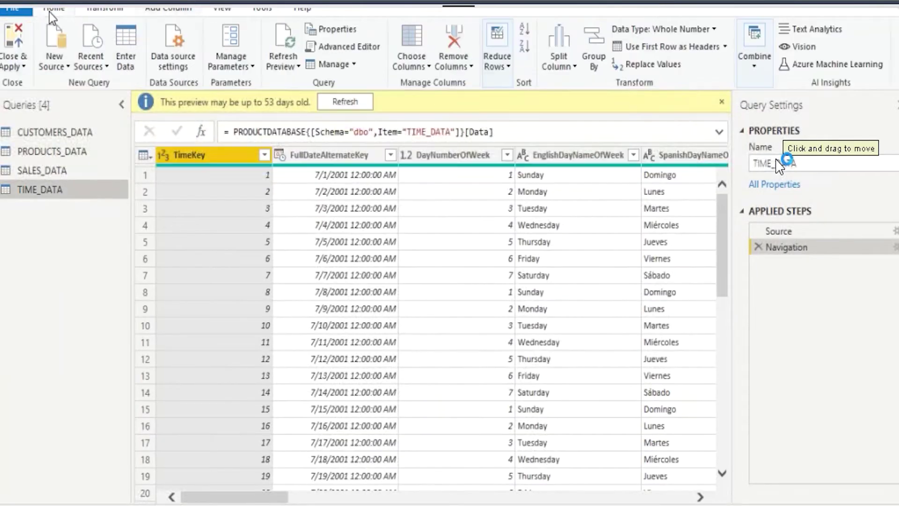
key(alt+Tab)
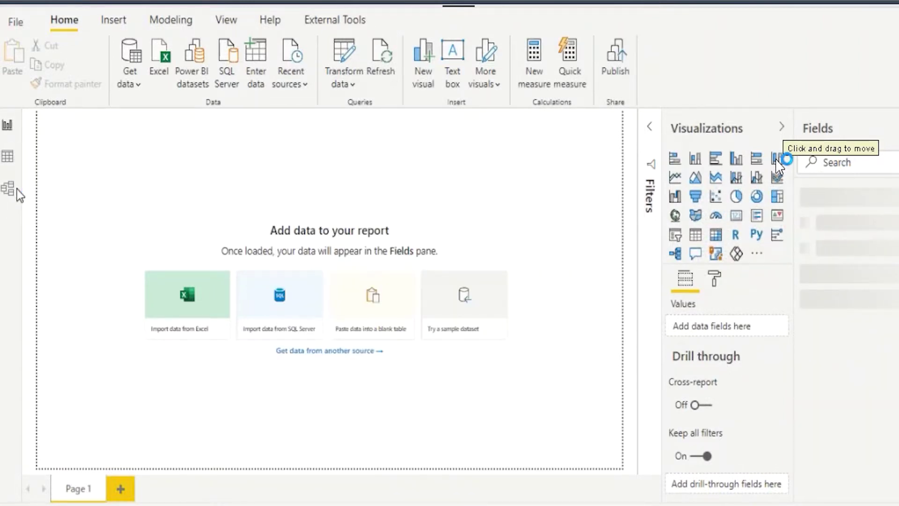
Show the model's relationship diagram, collapse the Properties and Fields panes, and dismiss the model view upgrade notice
click(8, 189)
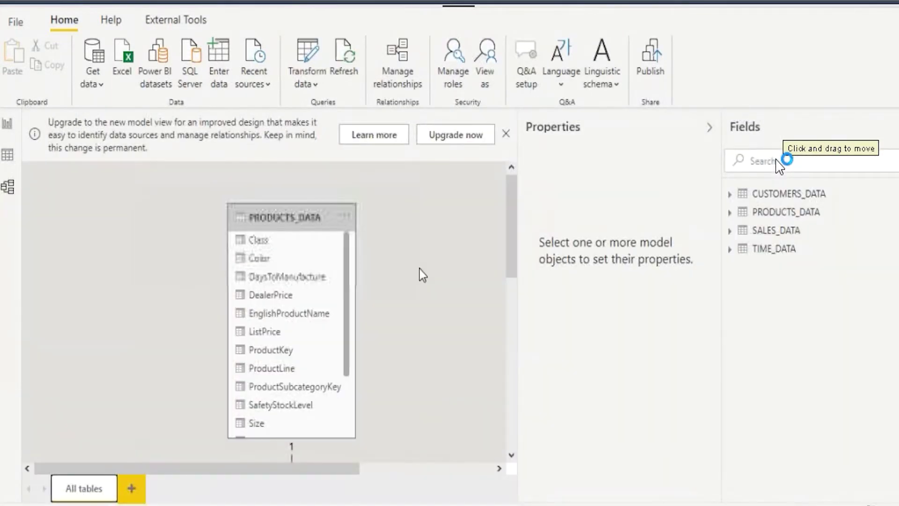
click(708, 127)
click(889, 126)
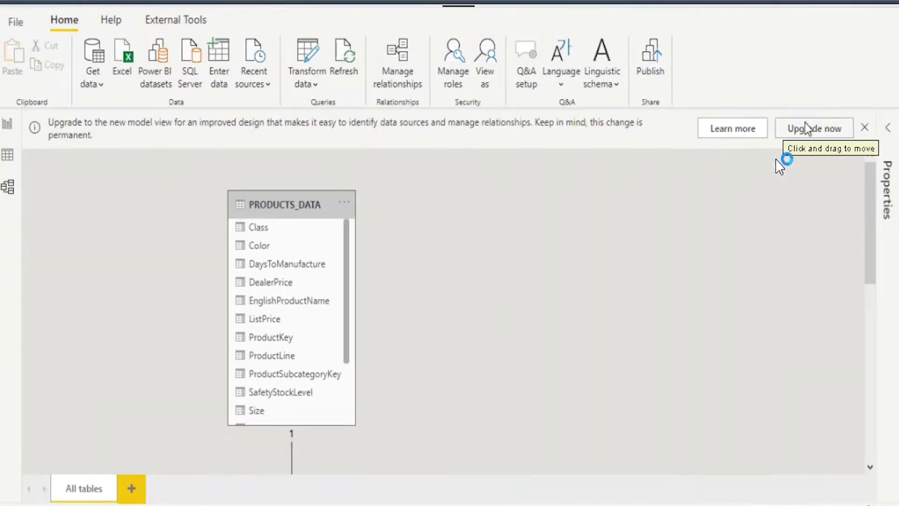
click(865, 128)
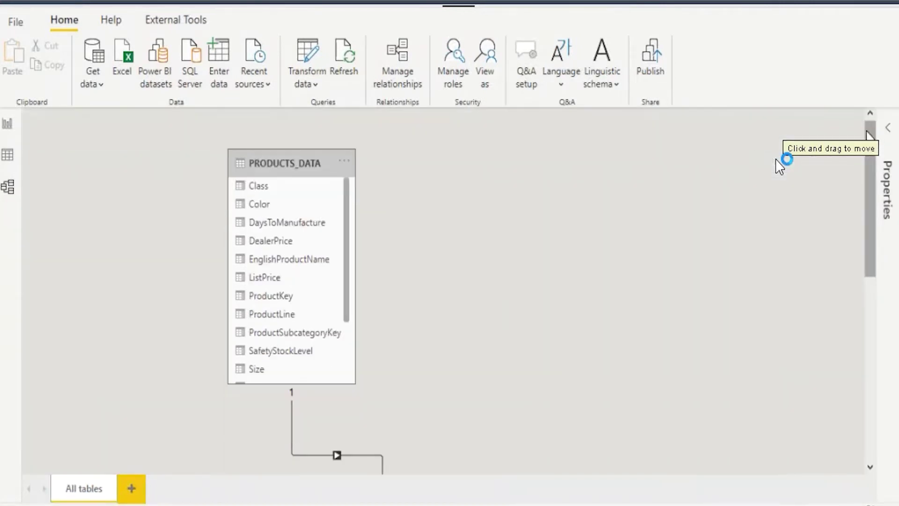
click(7, 155)
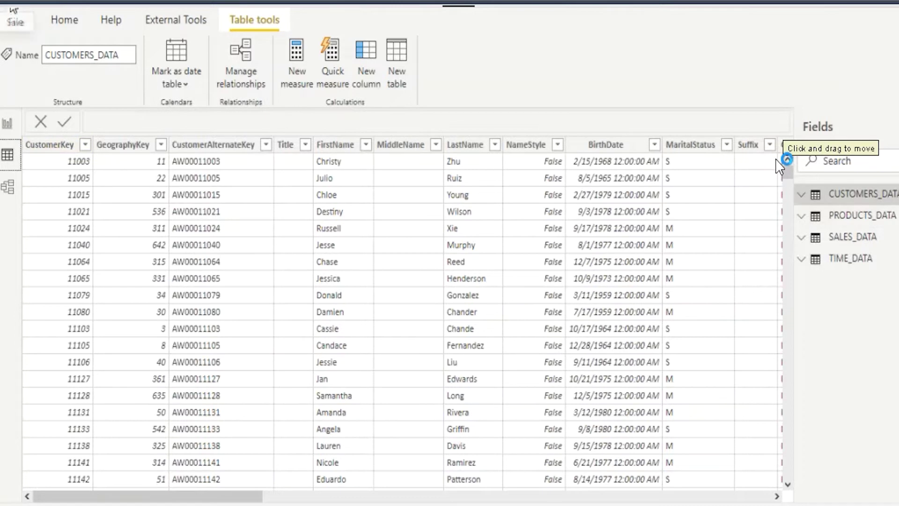
key(ctrl+s)
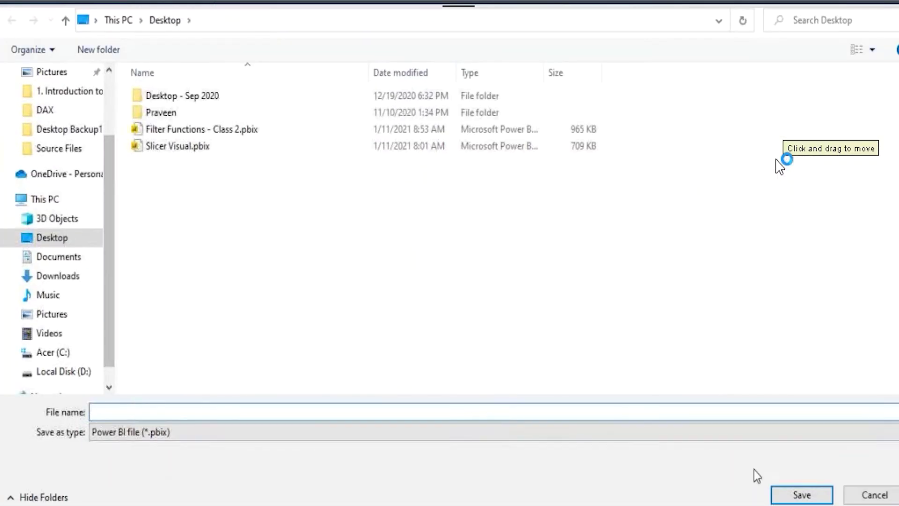
click(876, 494)
Rearrange the relationship diagram with SALES_DATA in the middle, TIME_DATA to its right, and CUSTOMERS_DATA below and between PRODUCTS_DATA and SALES_DATA
click(8, 186)
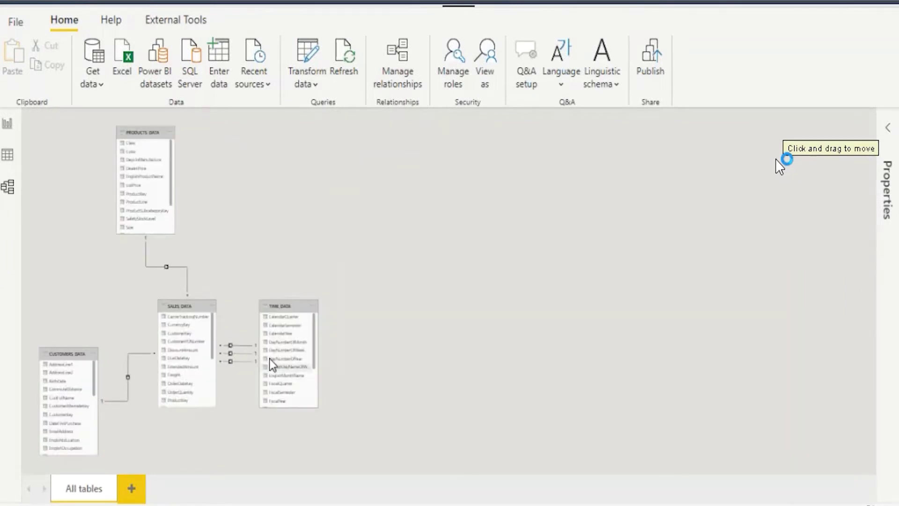
drag(281, 305, 489, 164)
drag(194, 307, 380, 154)
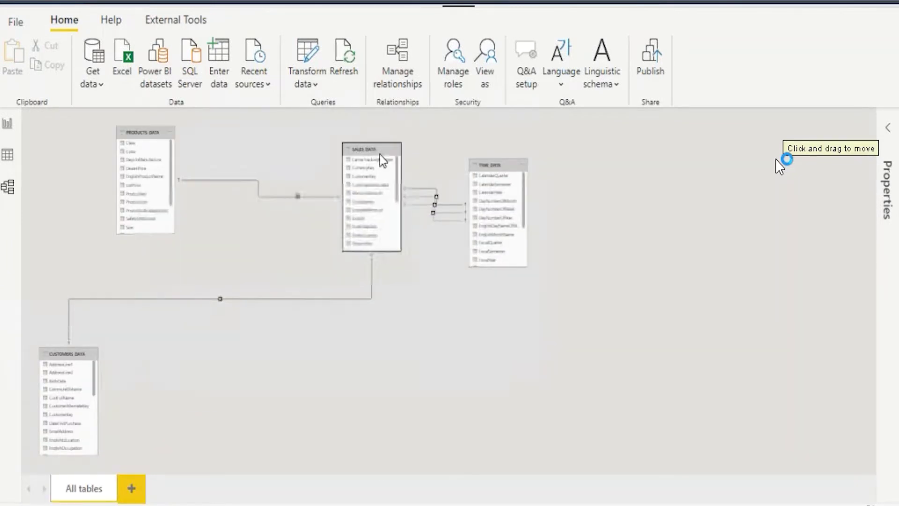
drag(84, 353, 283, 246)
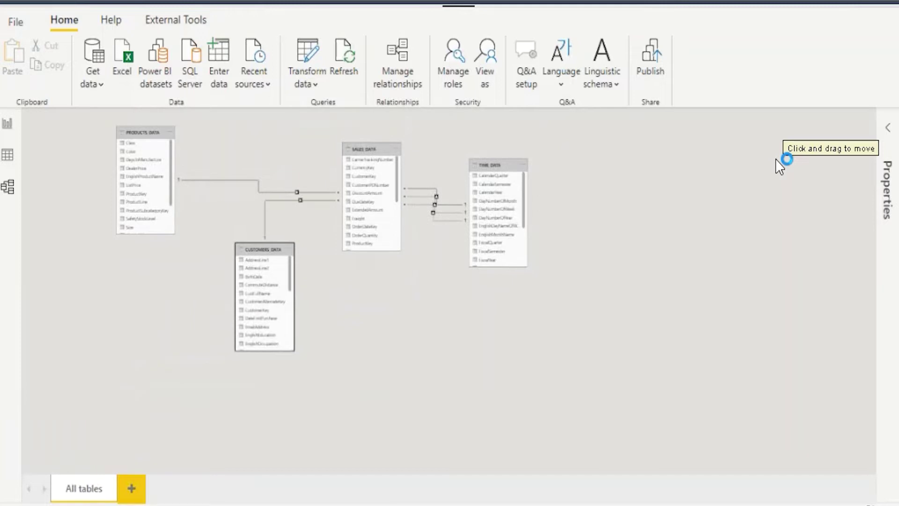
scroll(331, 281, up, 2)
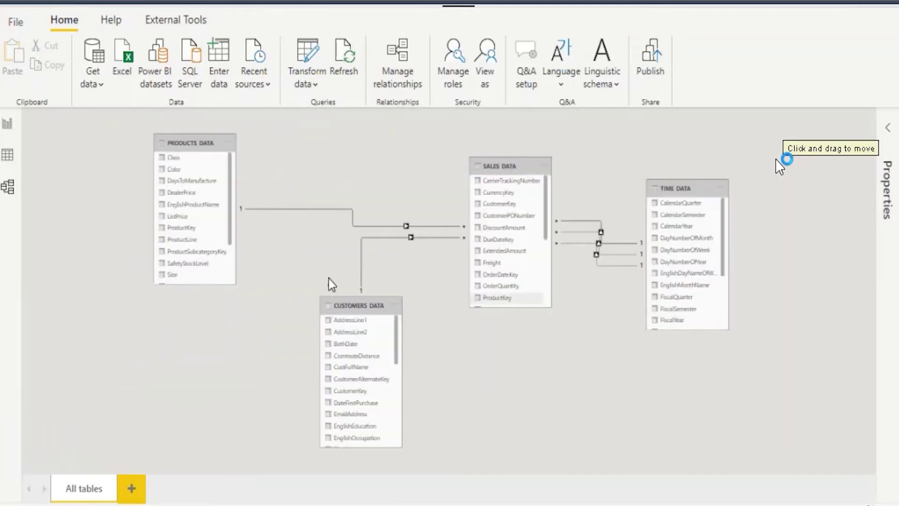
Return to the empty report page and save the report to the Desktop as "Product Dataset - 9AM Jan 2021"
click(7, 160)
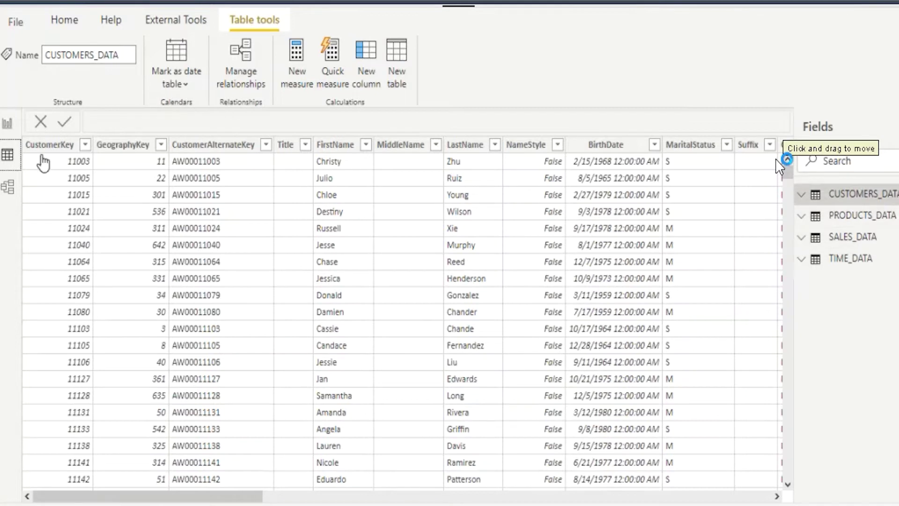
click(9, 126)
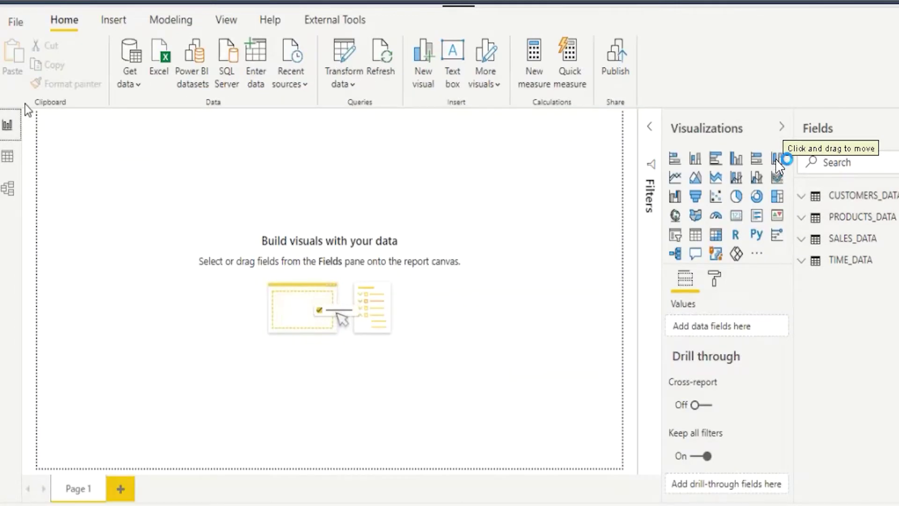
click(11, 18)
scroll(105, 181, up, 2)
click(53, 104)
click(136, 414)
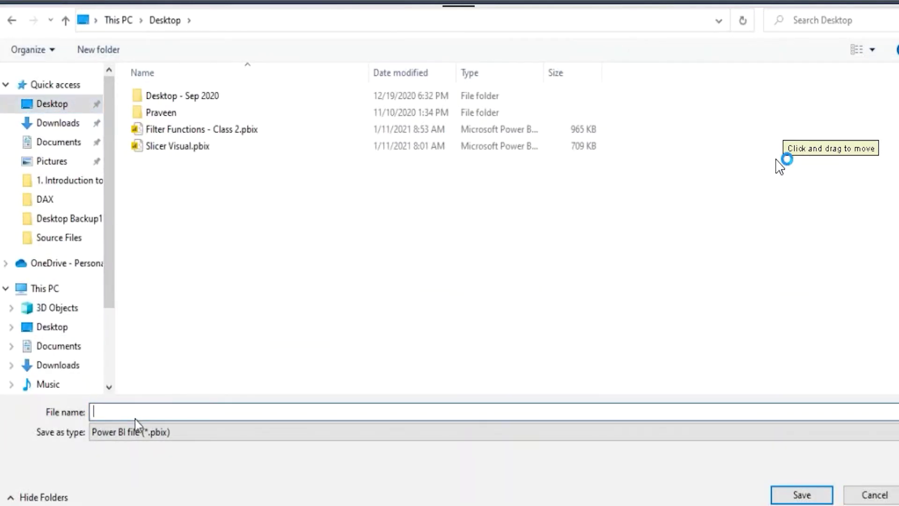
text(Produ)
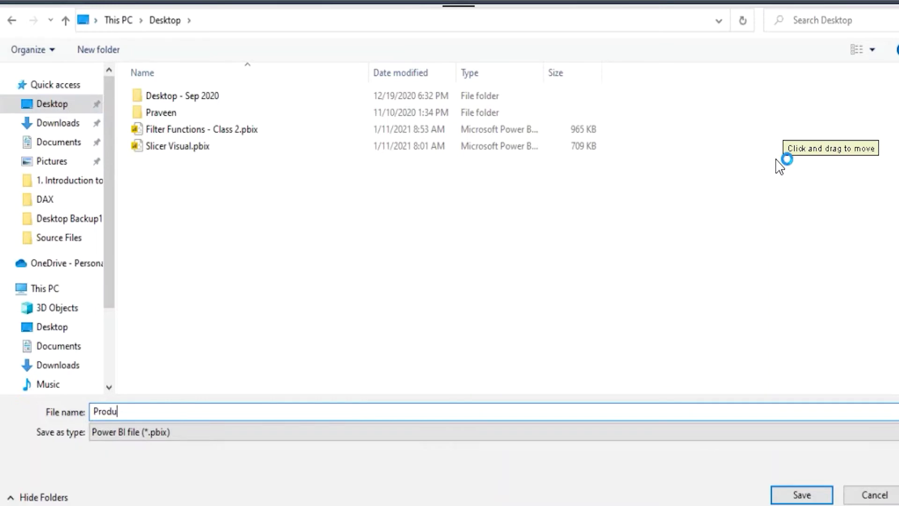
text(ct Dataset)
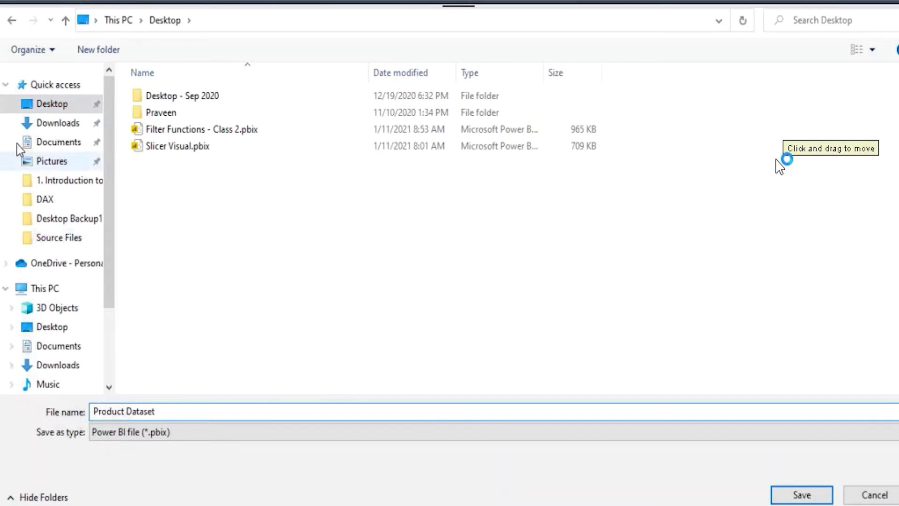
click(66, 106)
click(181, 411)
click(180, 412)
text(-)
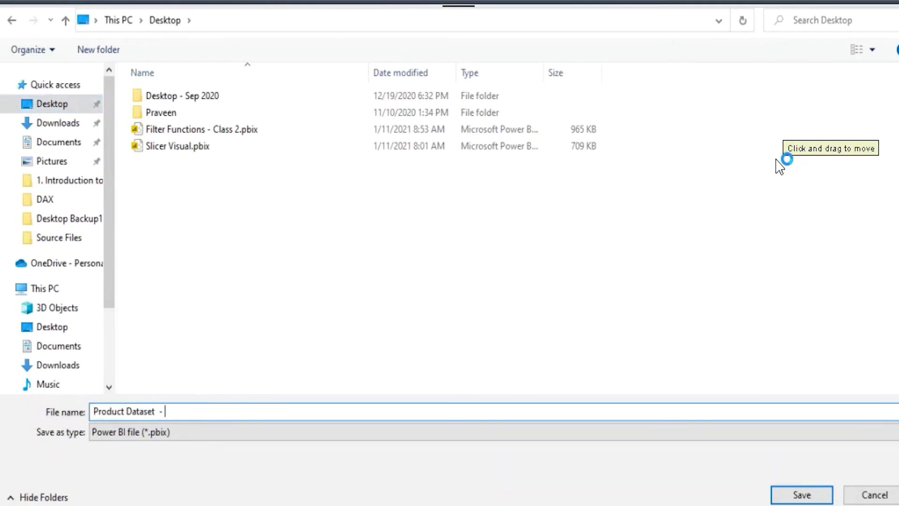
text( 9AM Jan 2021)
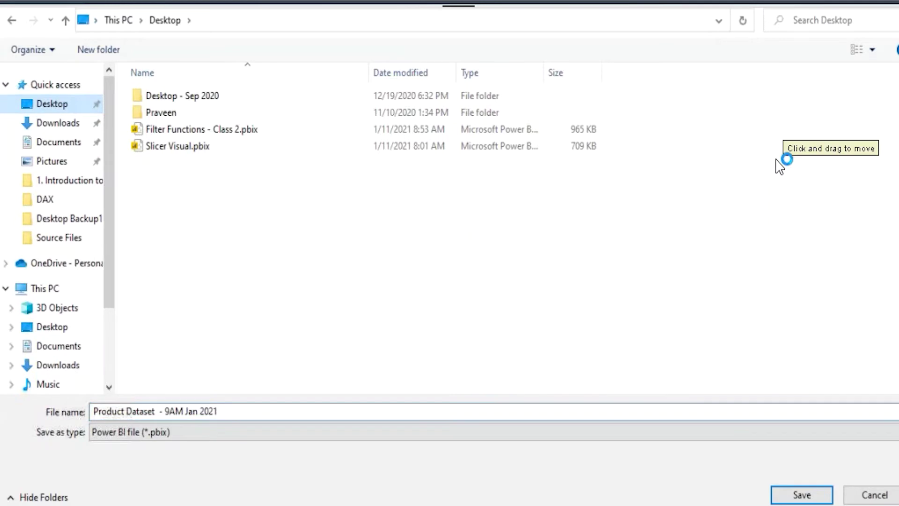
click(802, 495)
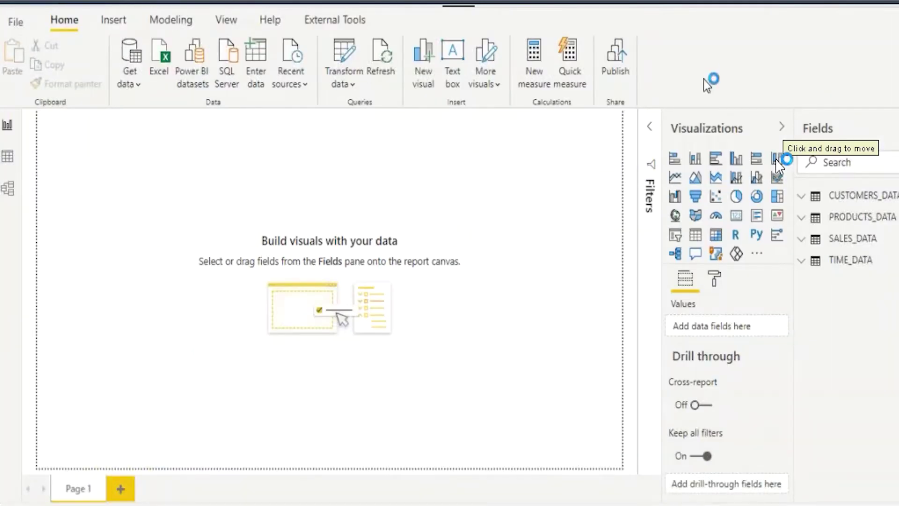
click(611, 82)
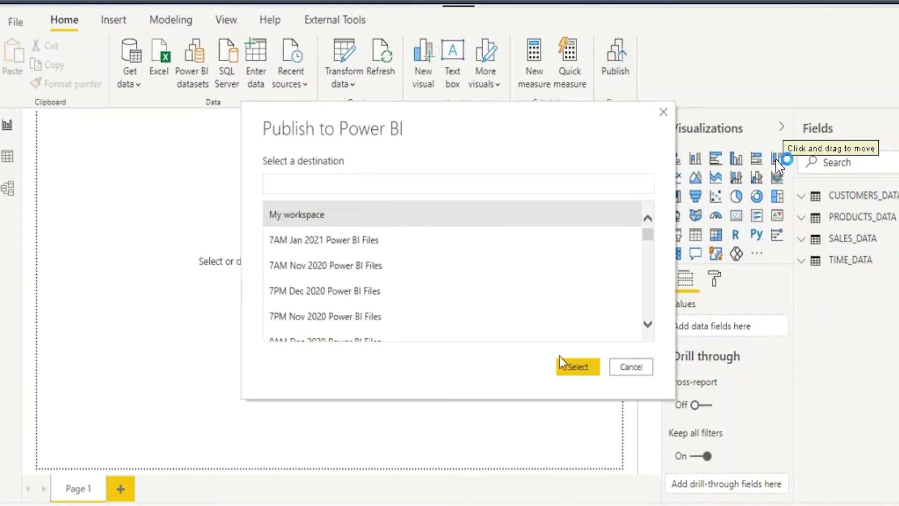
click(630, 367)
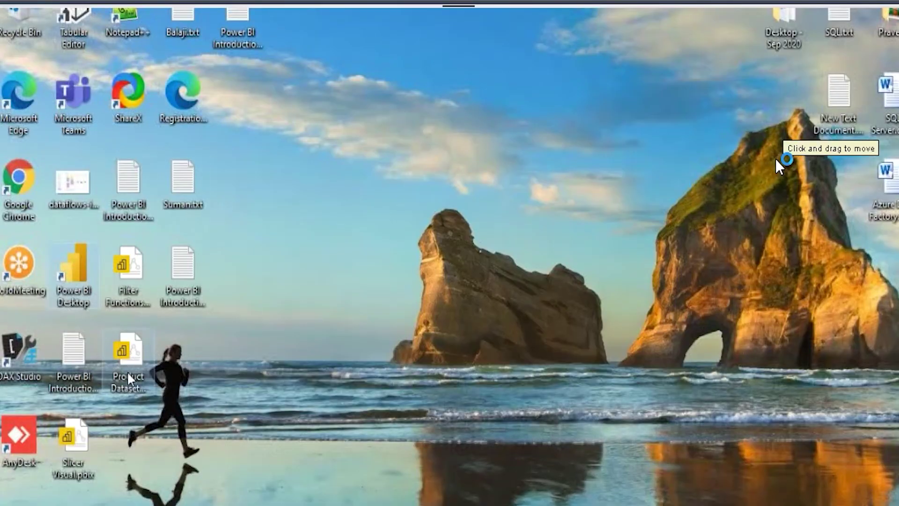
double_click(128, 375)
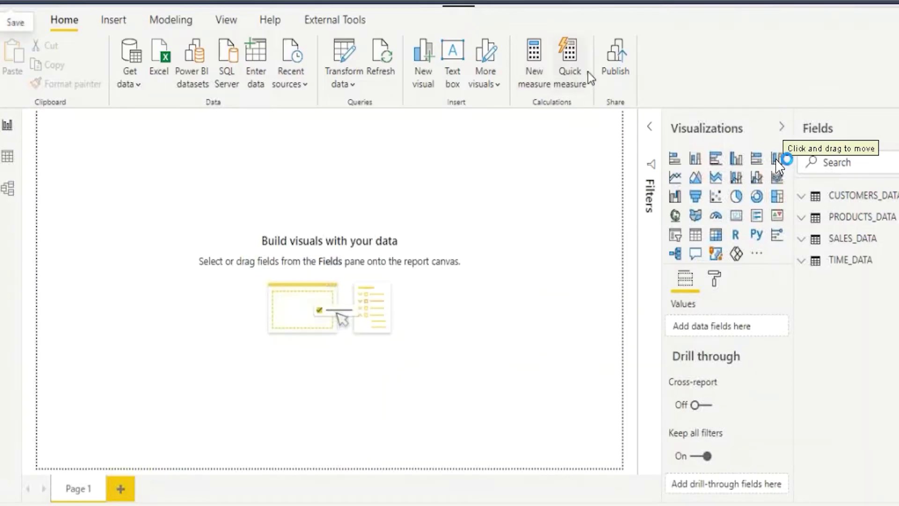
Publish the report to the "Project 9AM Jan 2021" workspace, searching the destinations for "proje"
click(614, 83)
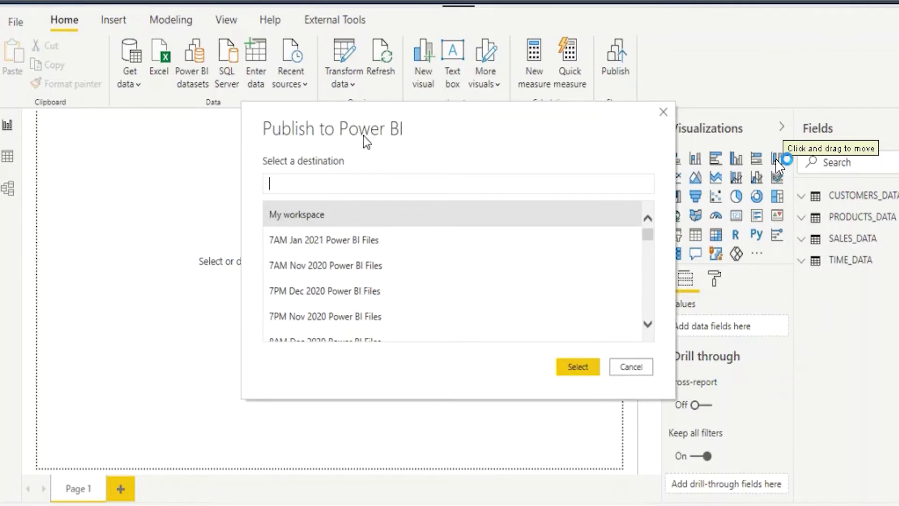
text(9Am)
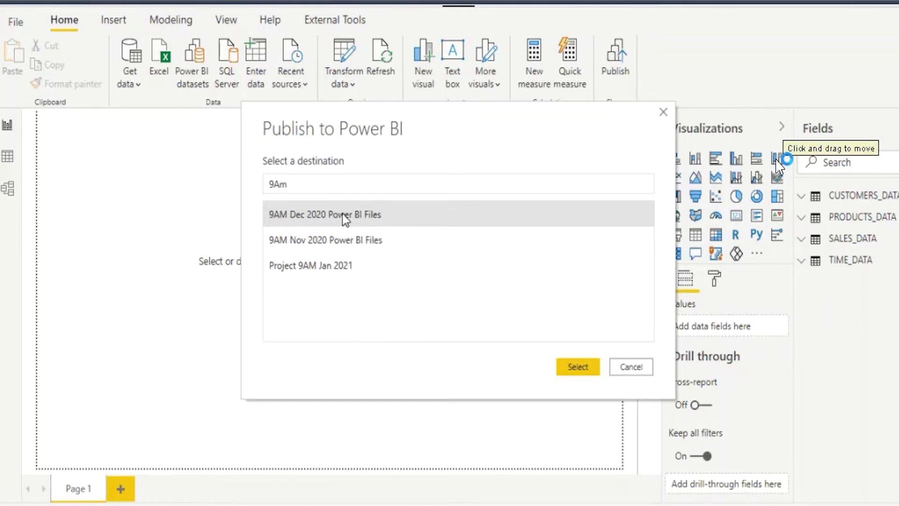
double_click(278, 184)
text(proje)
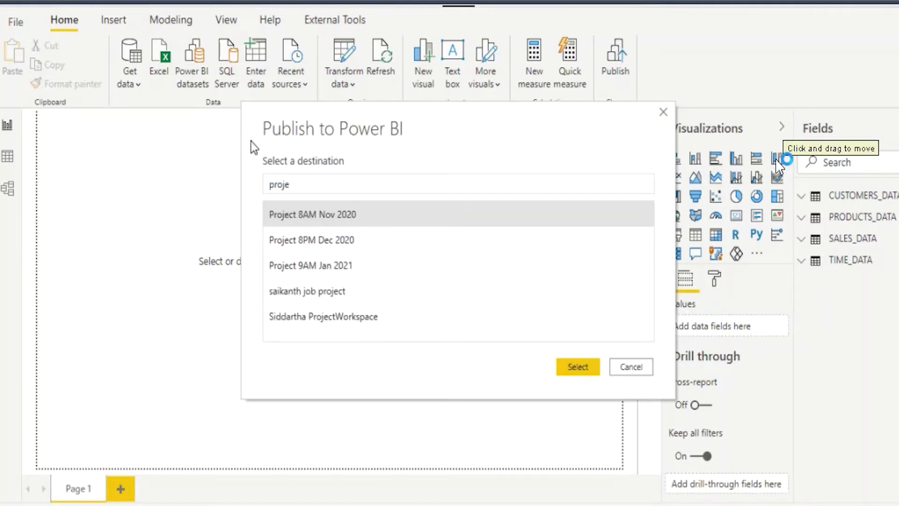
click(322, 271)
click(588, 373)
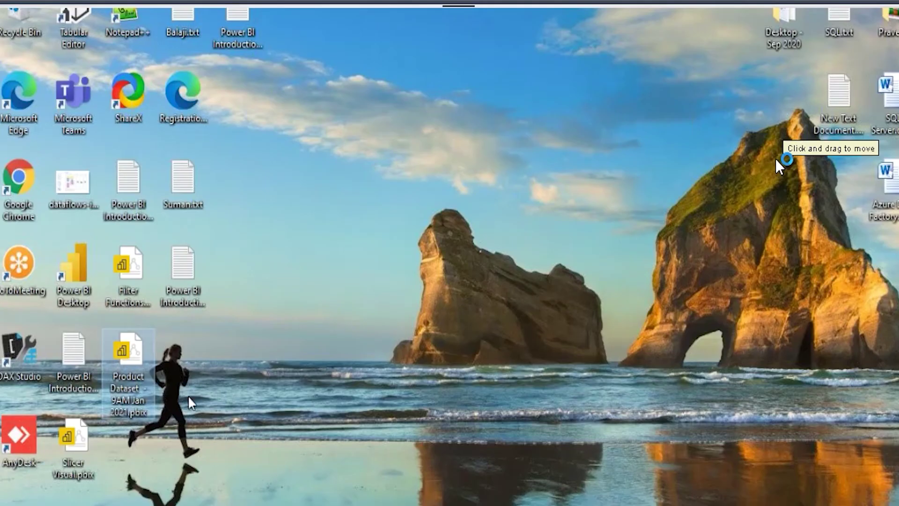
drag(99, 330, 161, 426)
drag(155, 368, 305, 287)
drag(160, 361, 265, 411)
drag(317, 286, 334, 269)
drag(377, 242, 352, 304)
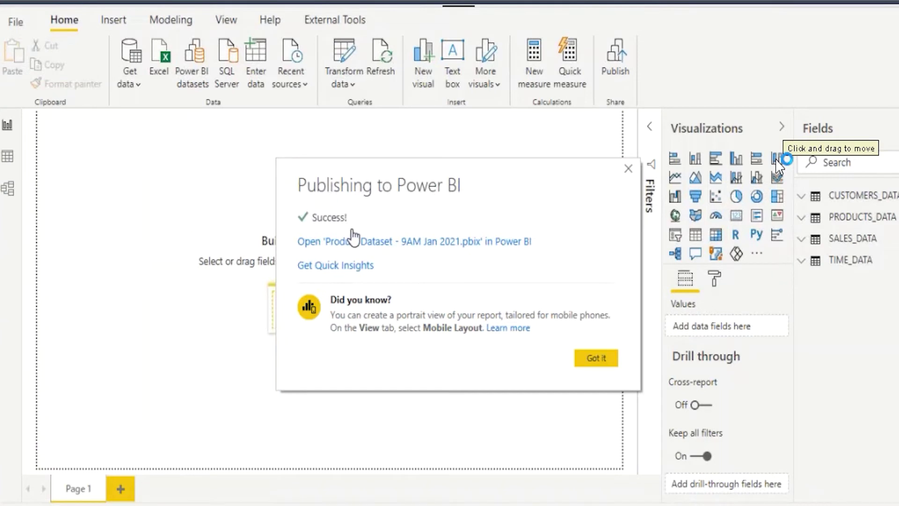
Dismiss the publishing confirmation and reload the Project 9AM Jan 2021 workspace page in the browser
click(605, 358)
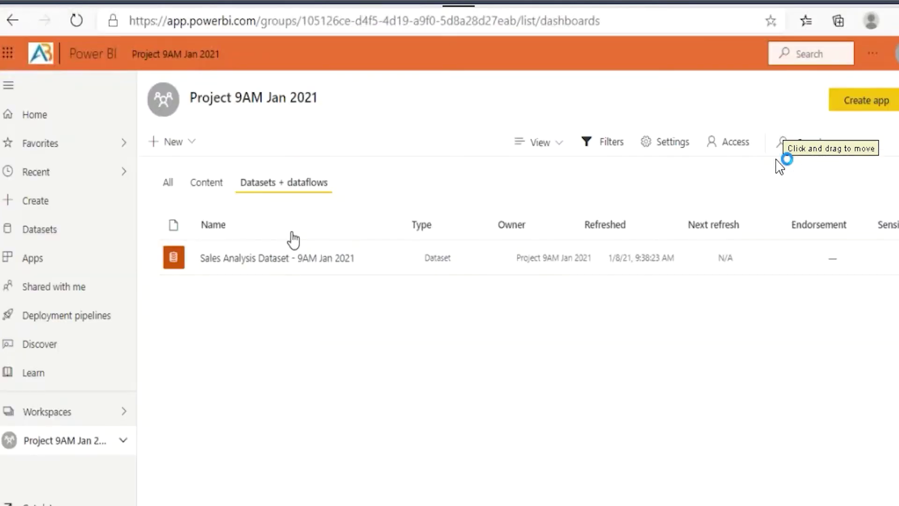
click(82, 21)
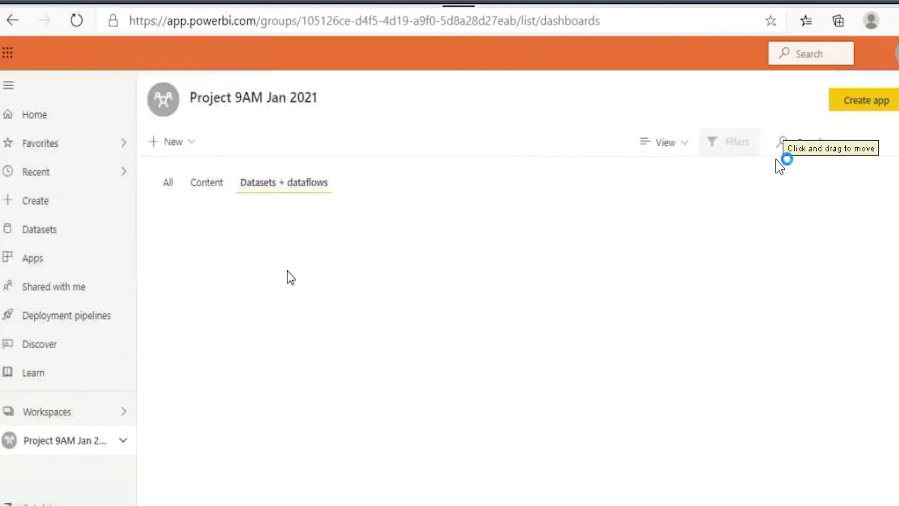
drag(208, 257, 331, 256)
click(318, 261)
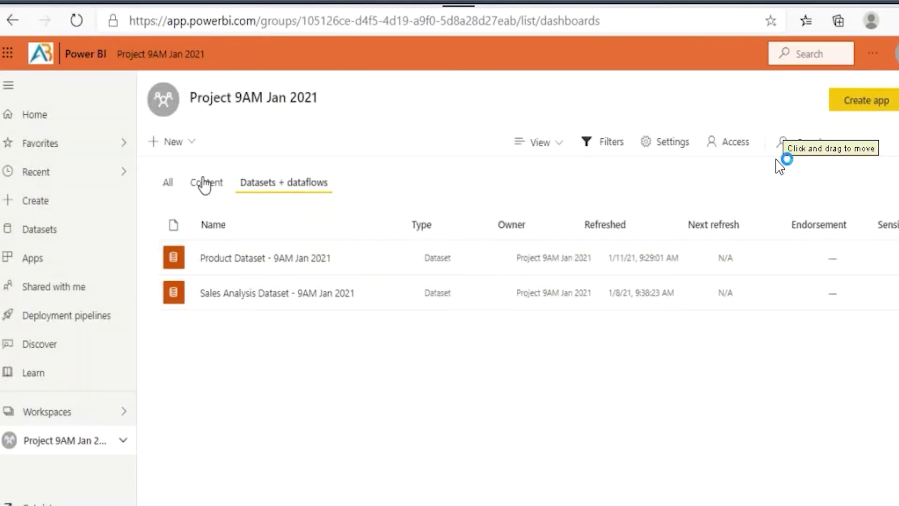
Compare the published Product Dataset - 9AM Jan 2021 report in the workspace's content list with its dataset under datasets and dataflows
click(223, 185)
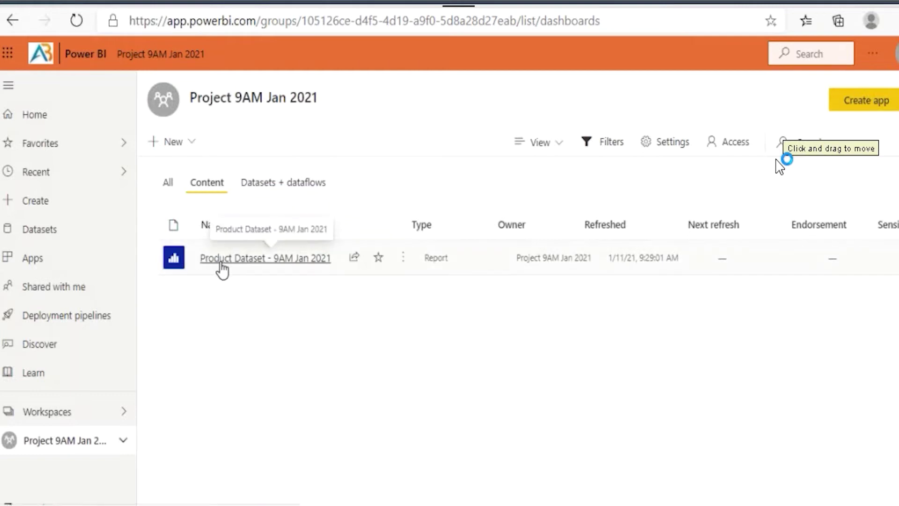
drag(162, 244, 340, 283)
drag(280, 275, 281, 329)
drag(253, 300, 279, 276)
drag(279, 277, 284, 291)
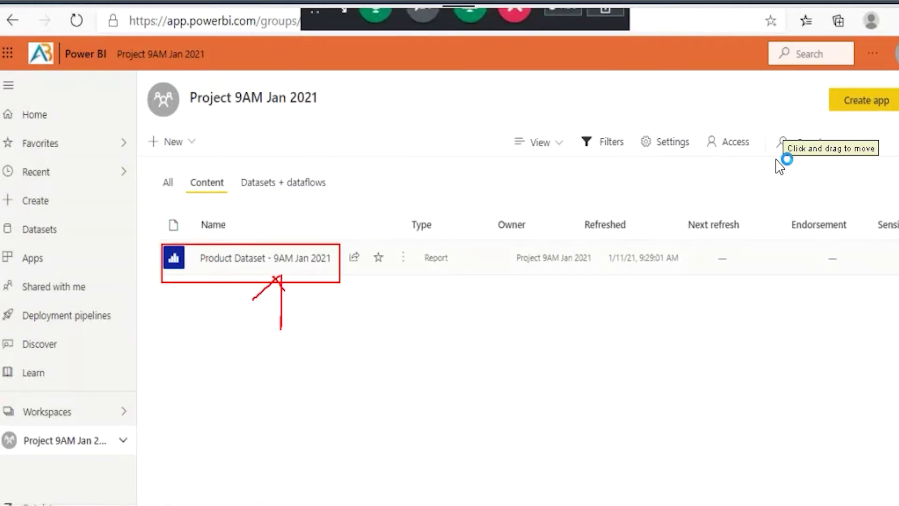
click(280, 184)
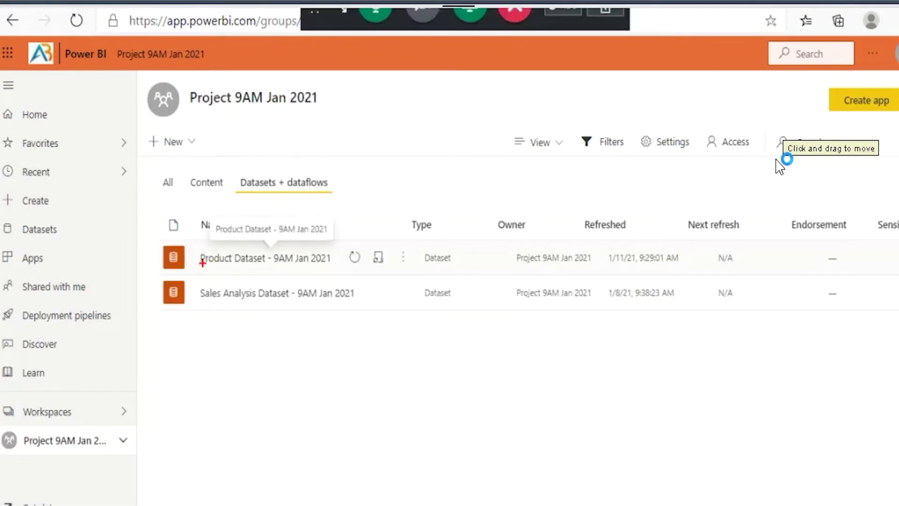
mouse_move(168, 241)
mouse_down()
mouse_move(310, 275)
mouse_move(338, 272)
mouse_up()
mouse_move(348, 229)
mouse_down()
mouse_move(347, 268)
mouse_move(358, 220)
mouse_move(369, 253)
mouse_move(395, 224)
mouse_move(403, 244)
mouse_up()
drag(417, 206, 418, 236)
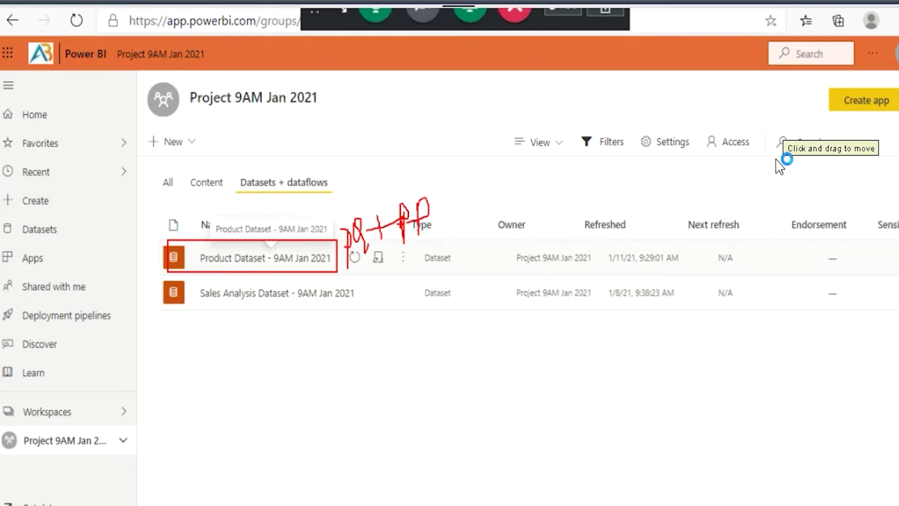
click(207, 184)
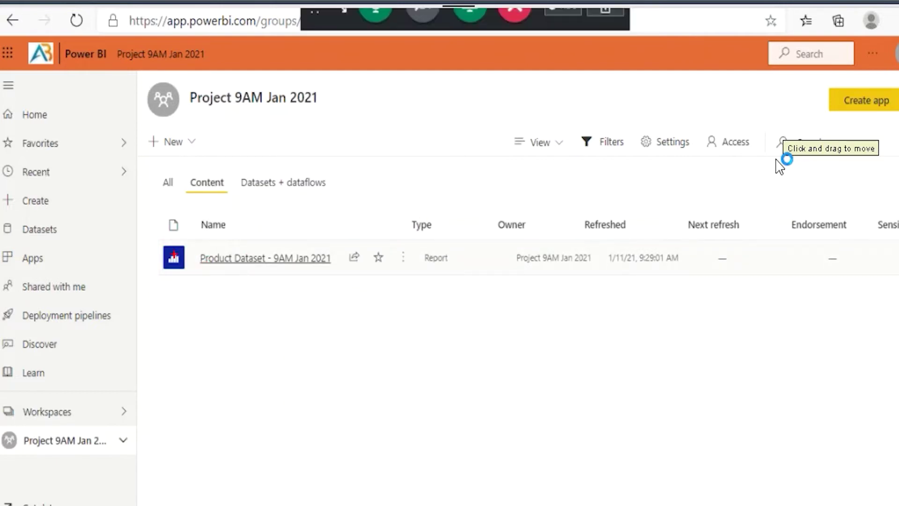
drag(158, 246, 337, 271)
drag(288, 287, 295, 342)
drag(309, 306, 325, 278)
drag(282, 347, 373, 316)
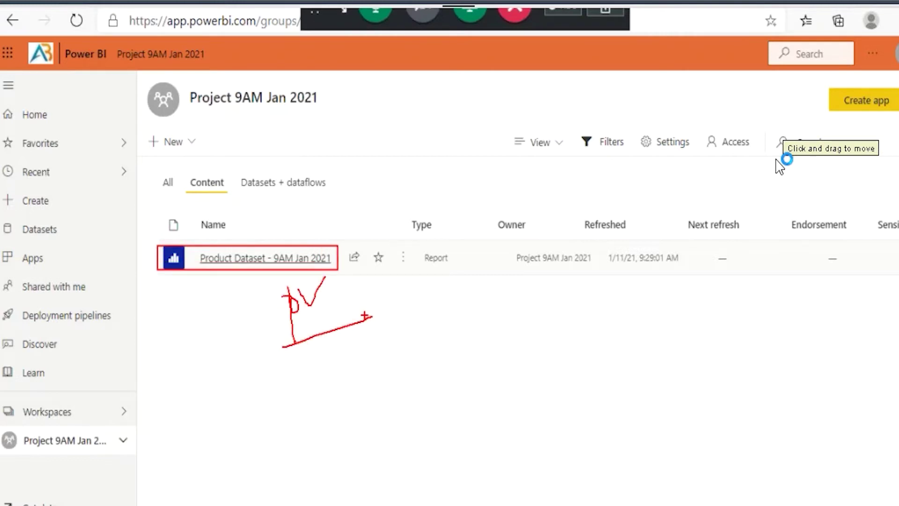
key(Escape)
click(272, 185)
click(217, 185)
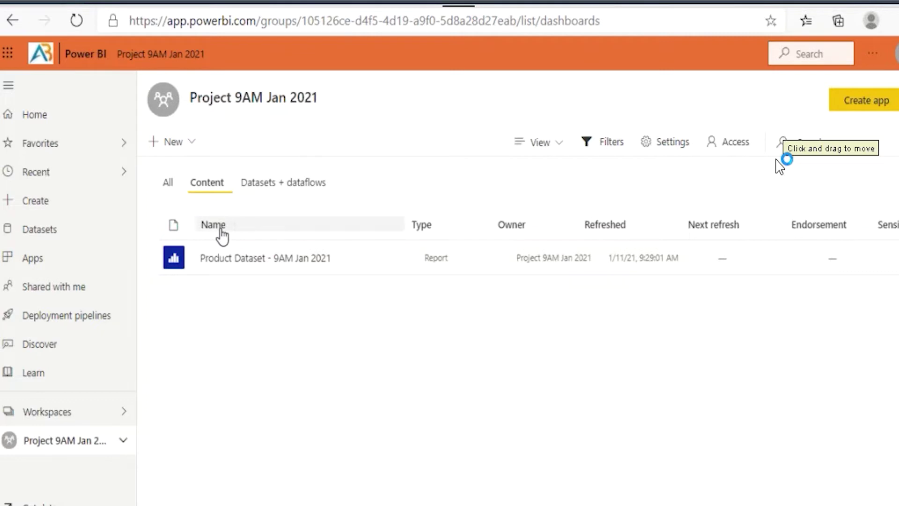
View the published Product Dataset - 9AM Jan 2021 report and return to the workspace's content list
click(237, 258)
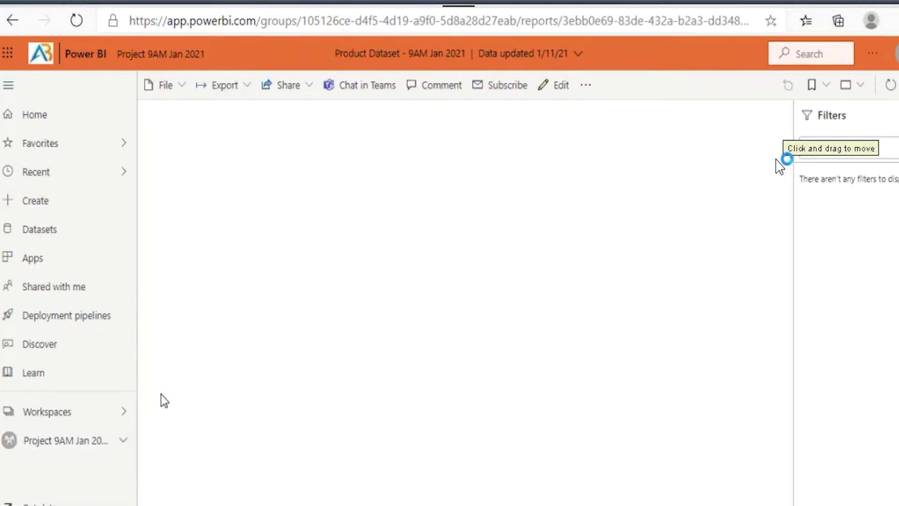
click(80, 442)
click(237, 262)
click(100, 430)
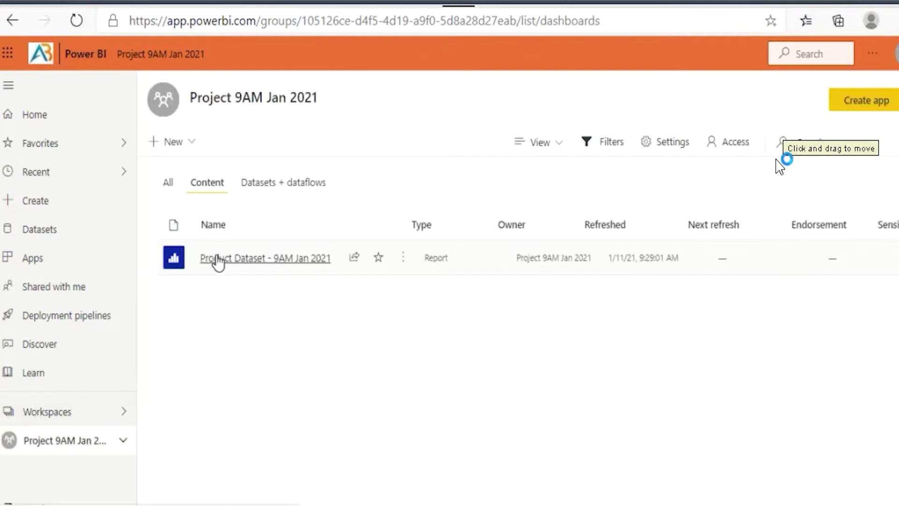
Delete the Product Dataset - 9AM Jan 2021 report from the workspace
click(403, 257)
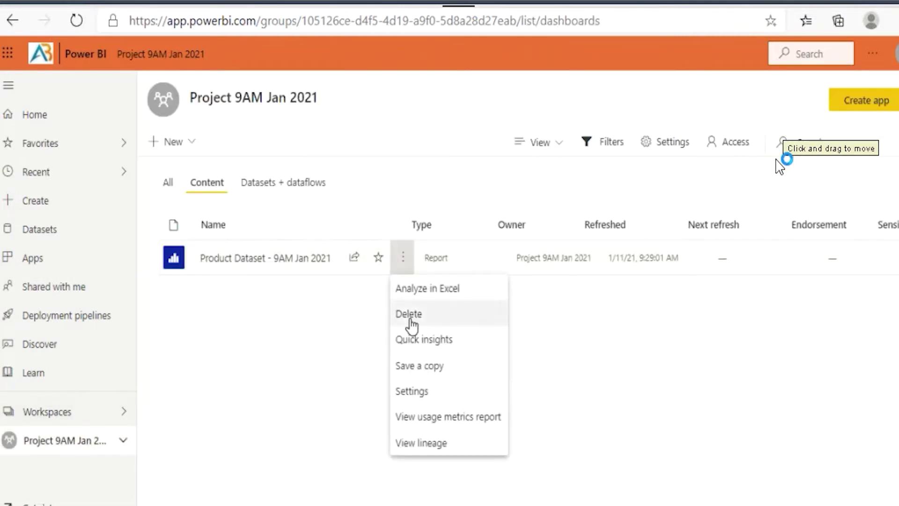
click(410, 315)
click(461, 313)
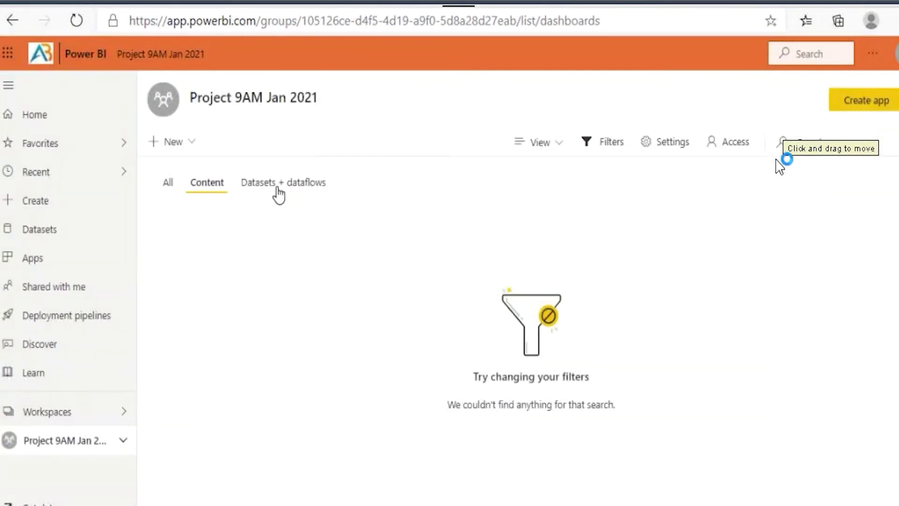
Delete the Product Dataset - 9AM Jan 2021 dataset from the workspace and go back to the content list
click(258, 182)
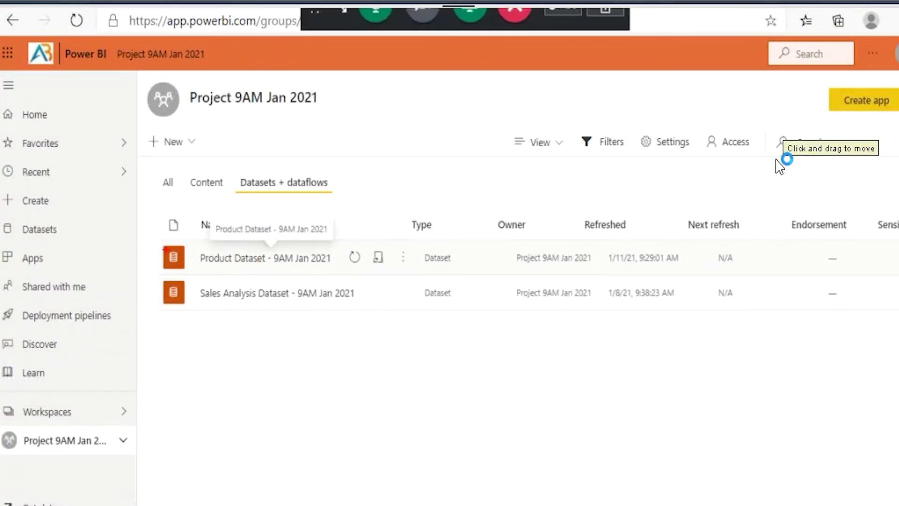
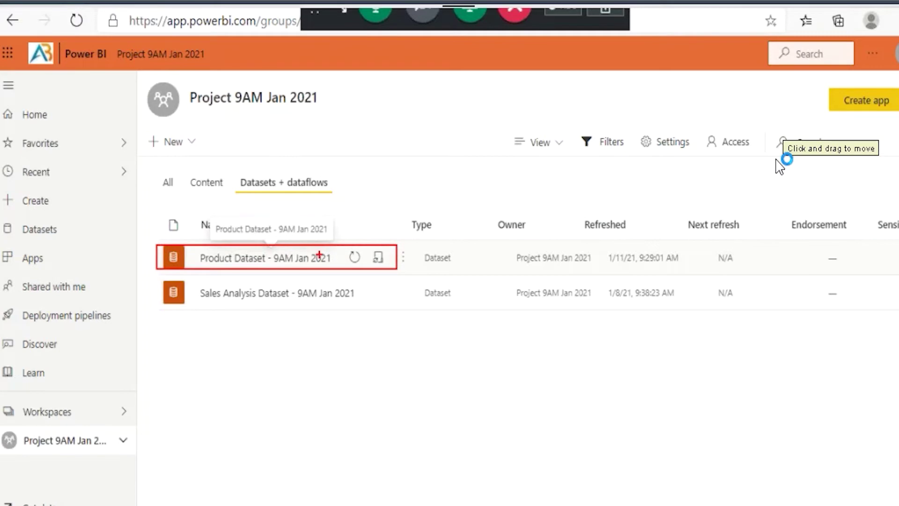
click(403, 258)
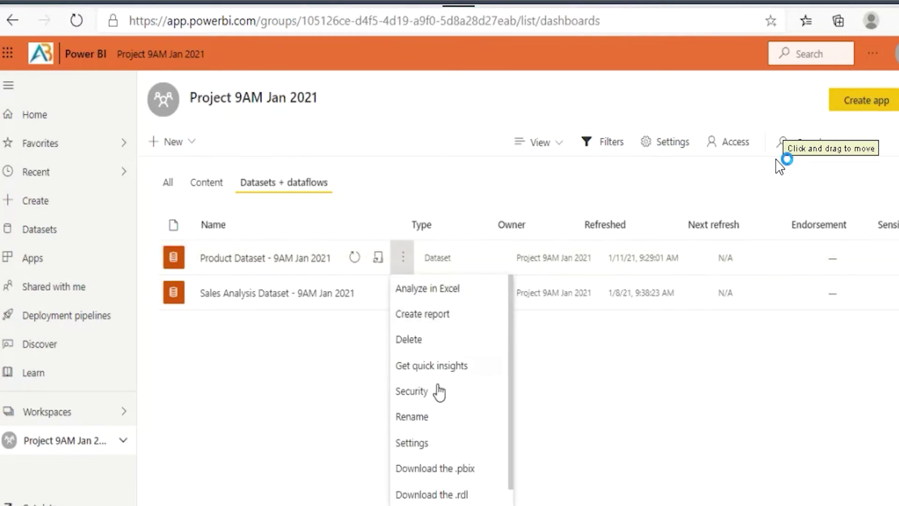
click(424, 341)
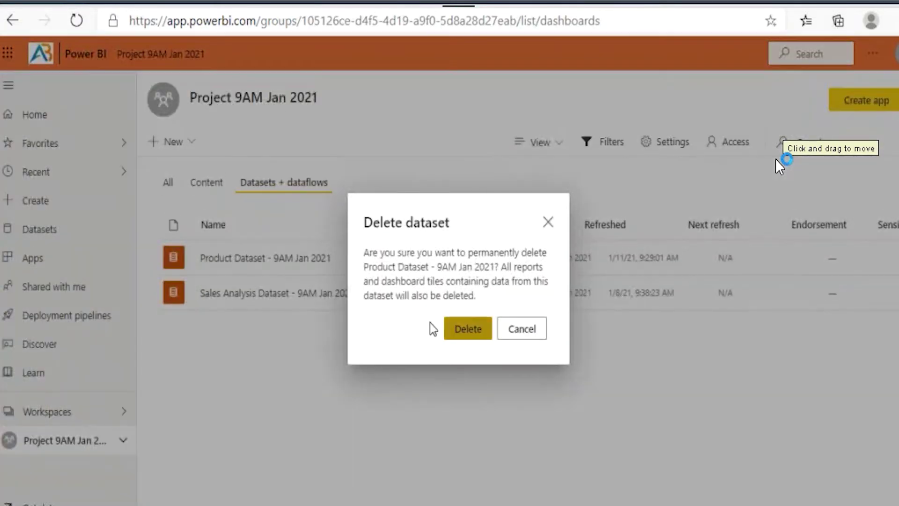
click(456, 328)
click(218, 185)
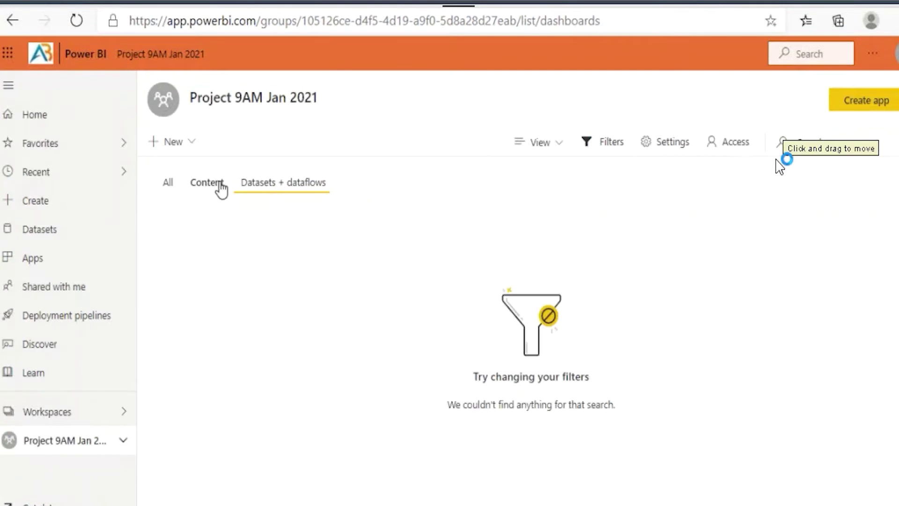
Check the workspace's datasets and dataflows and locate the Product Dataset - 9AM Jan 2021.pbix file on the desktop
click(266, 189)
key(super+d)
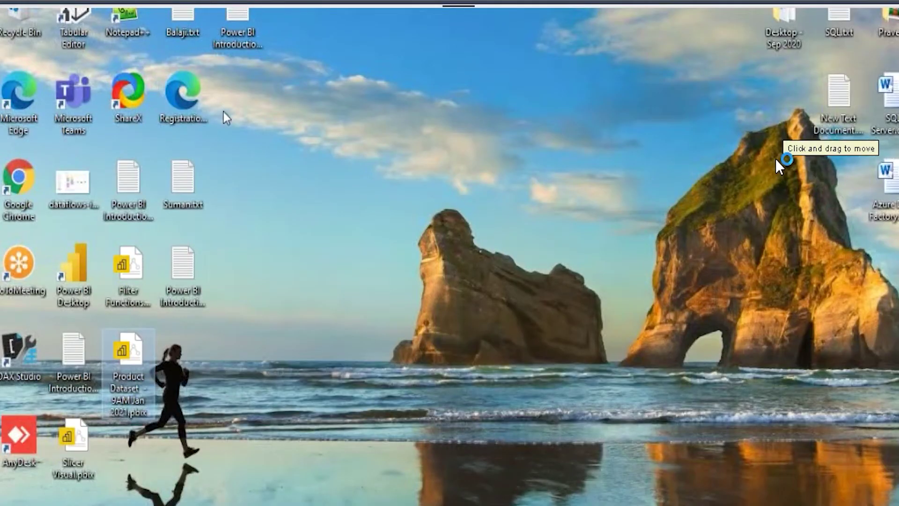
click(131, 358)
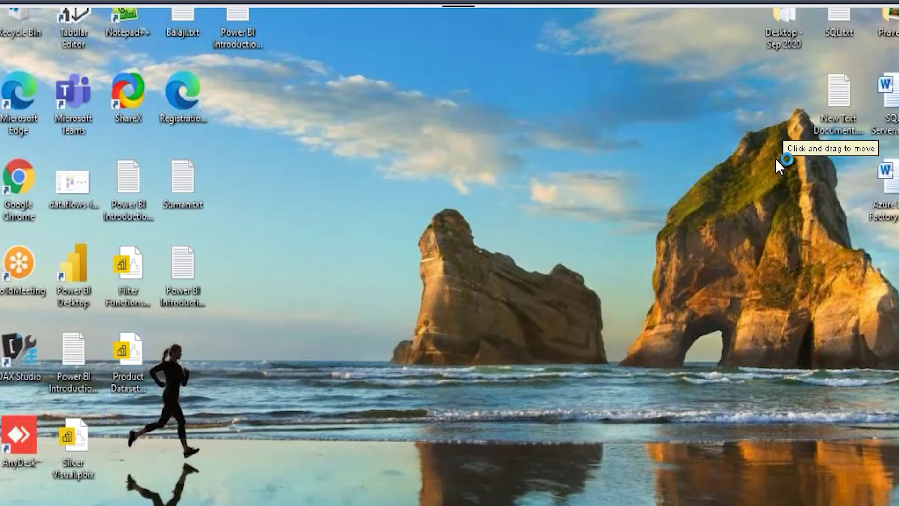
Switch to the Power BI notes text file and add a dashed separator line below the My Workspace paragraph at the end
click(735, 473)
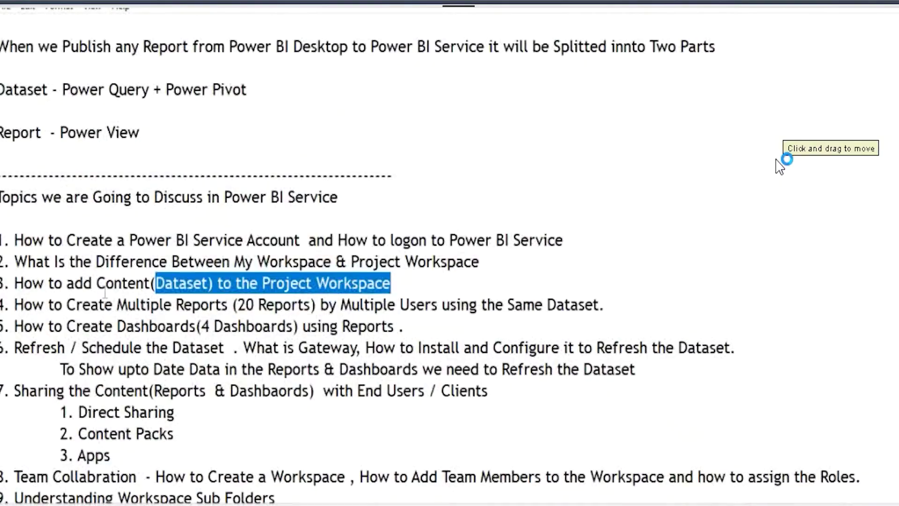
scroll(136, 160, down, 2)
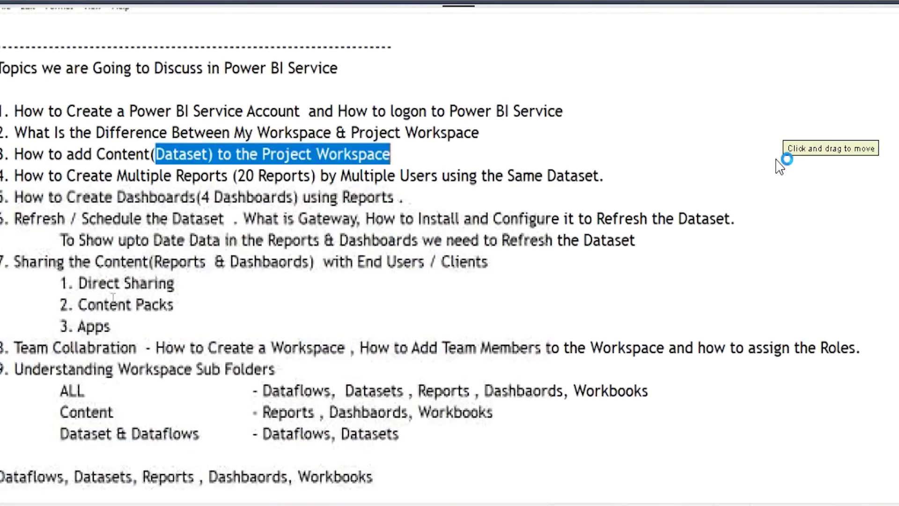
click(135, 155)
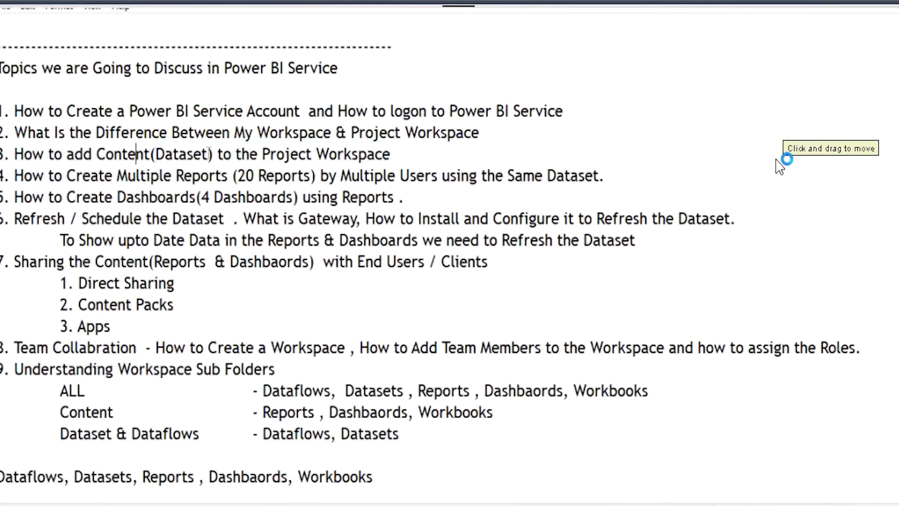
scroll(317, 292, down, 10)
scroll(318, 291, down, 1)
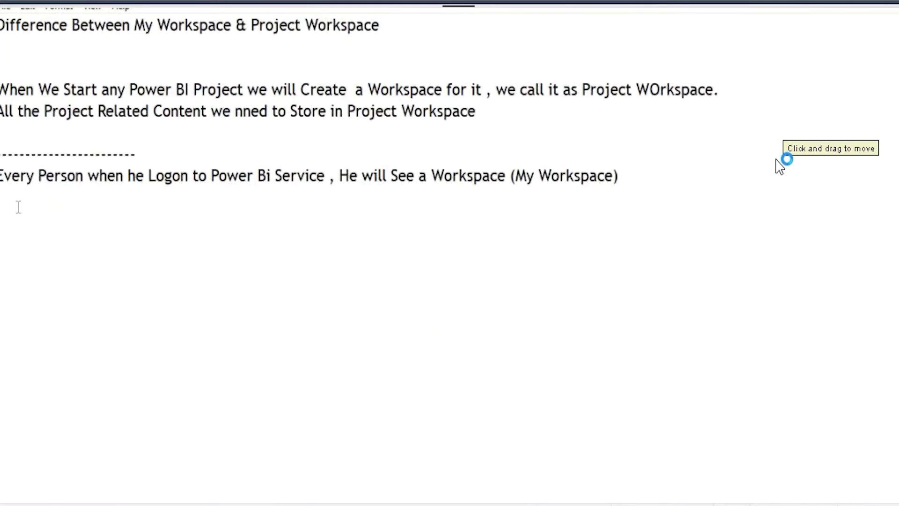
text(---------------------------)
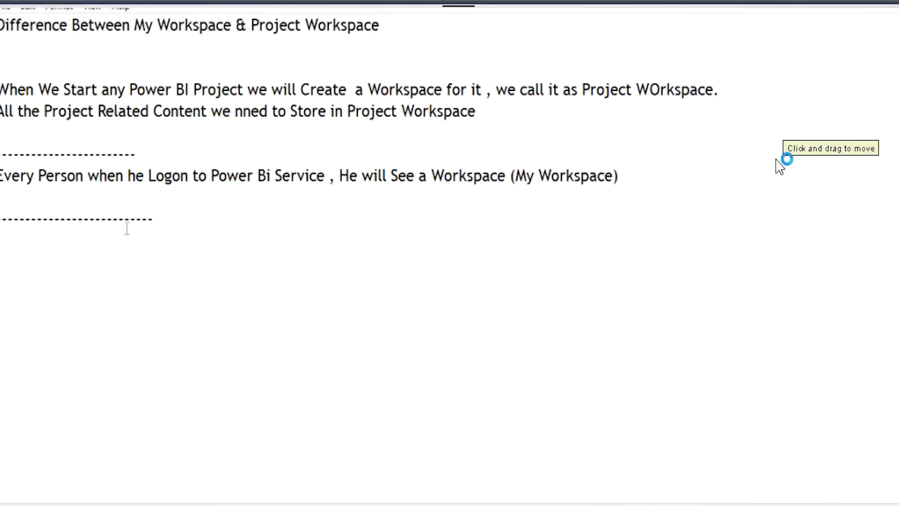
key(Return)
key(Return)
Add the heading "How to Add Dataset to Project Workspace" below the separator line
text(How to Add Dataset to Pro)
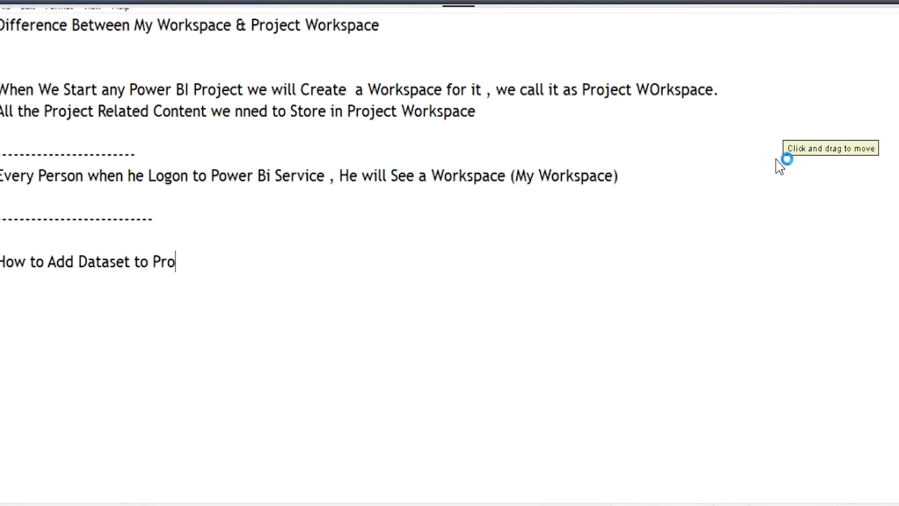
text(ject Work)
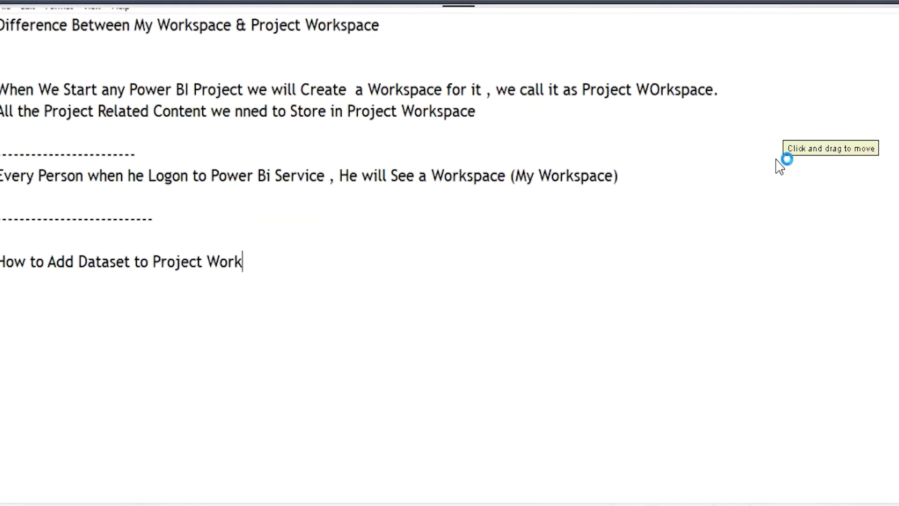
text(sapce)
key(BackSpace)
key(BackSpace)
key(BackSpace)
key(BackSpace)
text(pace)
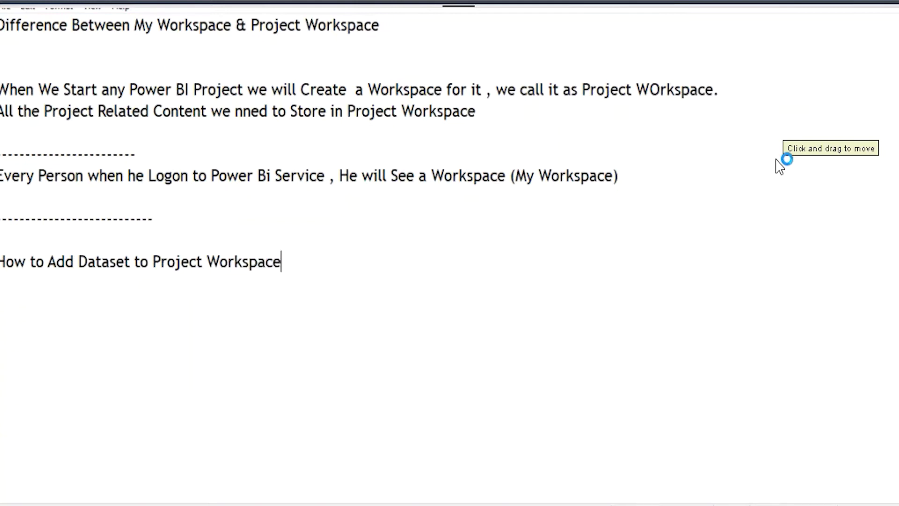
key(Return)
key(Return)
Write the first method "1. Power BI Desktop - Publish" under the heading and start a list item numbered 2
text(1.)
key(alt+Tab)
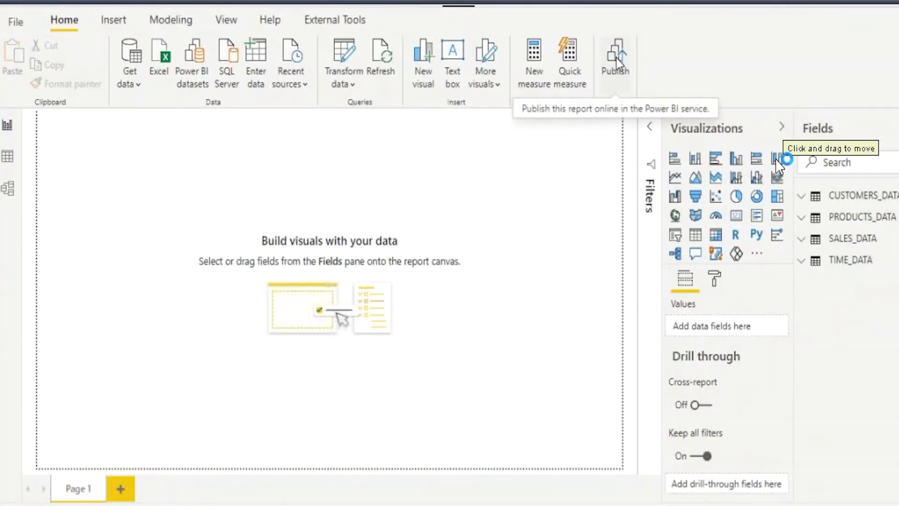
key(alt+Tab)
text(Power BI Desktop - Publish)
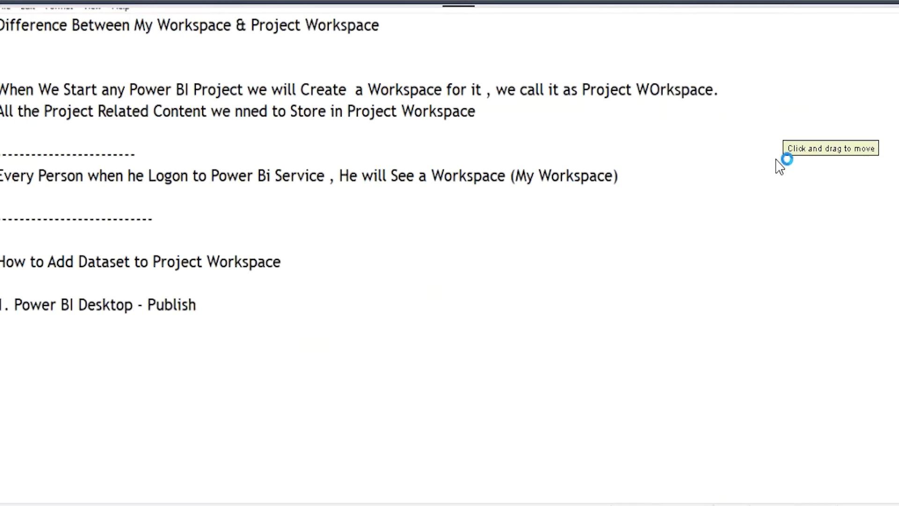
drag(74, 325, 206, 305)
click(268, 305)
text(2.)
Switch to the Power BI service and reopen the Project 9AM Jan 2021 workspace by searching the workspaces for 9AM
key(alt+Tab)
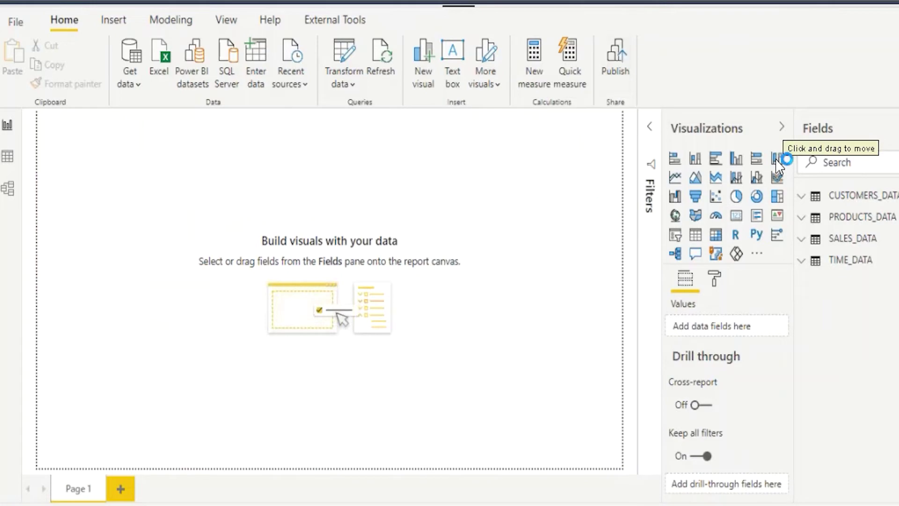
key(super+d)
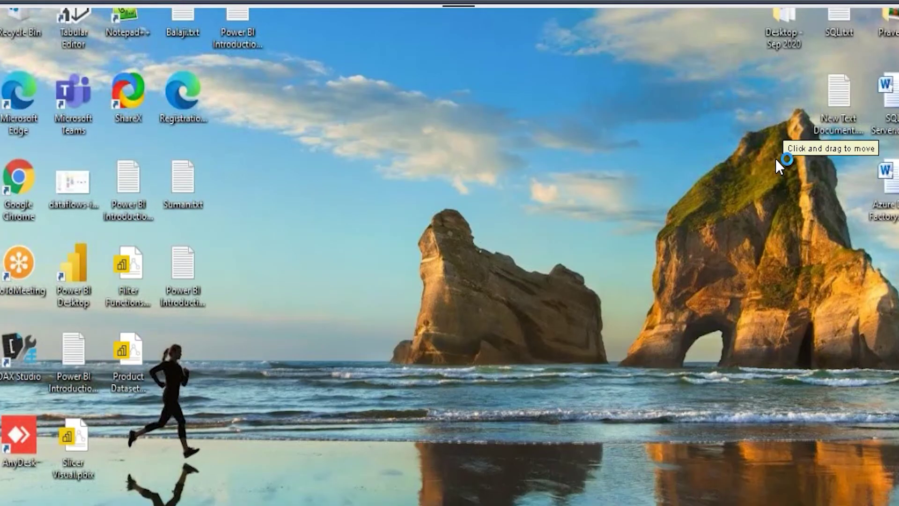
key(alt+Tab)
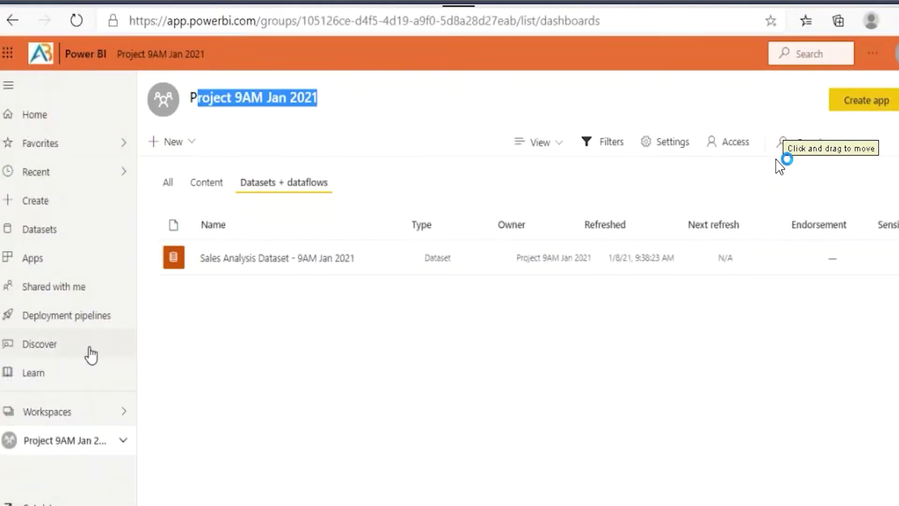
click(60, 415)
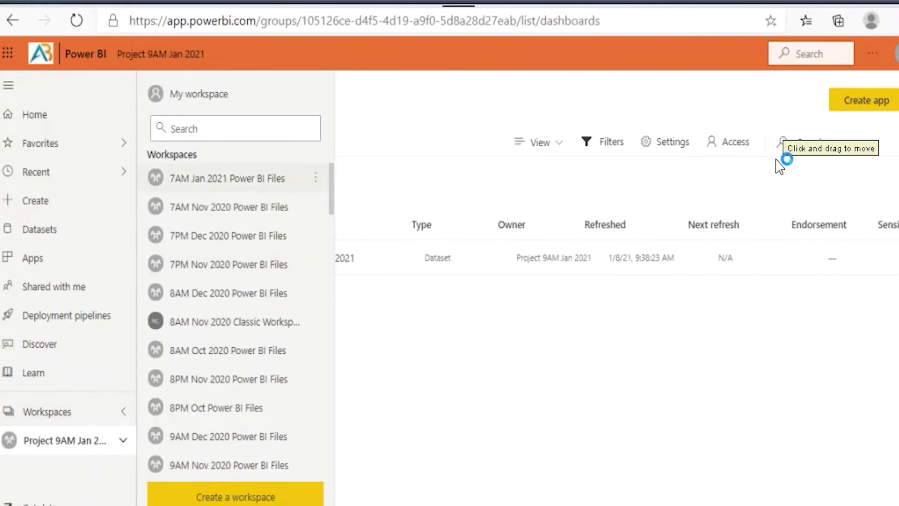
mouse_move(149, 173)
mouse_down()
mouse_move(289, 191)
mouse_move(187, 164)
mouse_move(152, 177)
mouse_move(282, 187)
mouse_move(249, 176)
mouse_move(282, 138)
mouse_move(281, 165)
mouse_up()
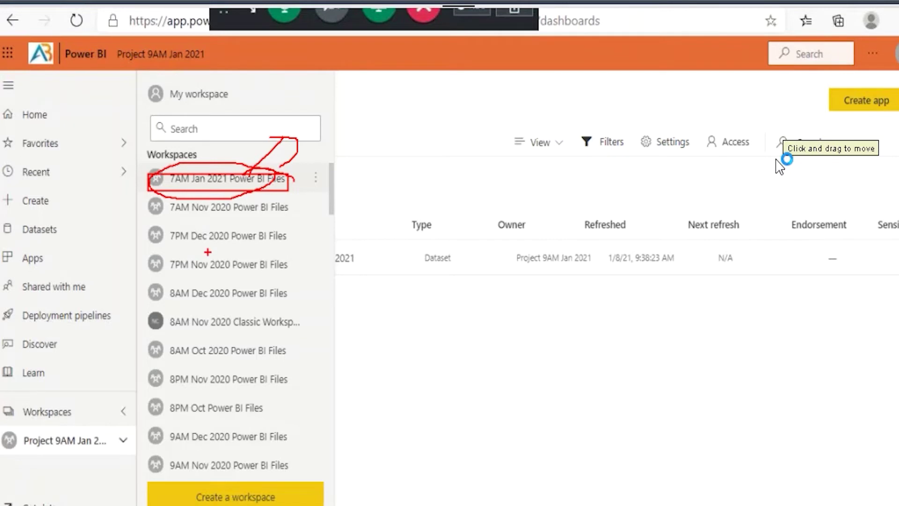
click(84, 417)
click(87, 414)
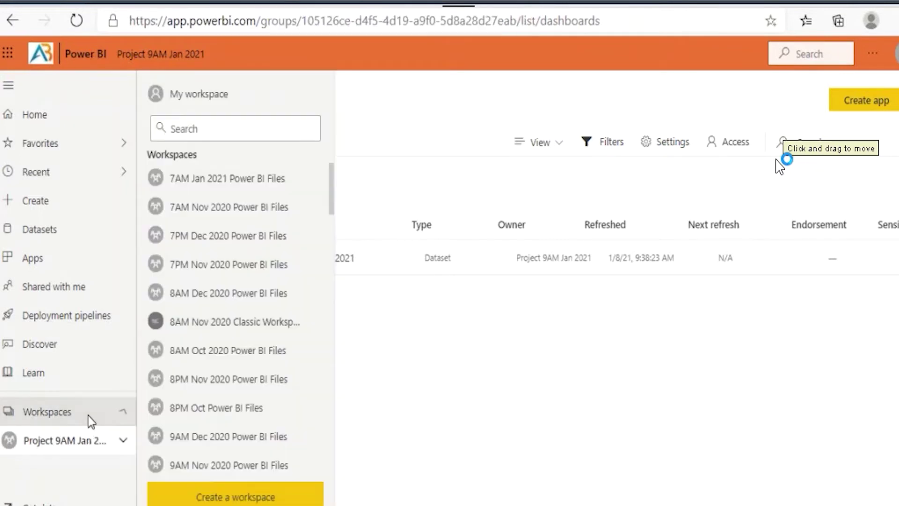
click(207, 135)
text(9AM)
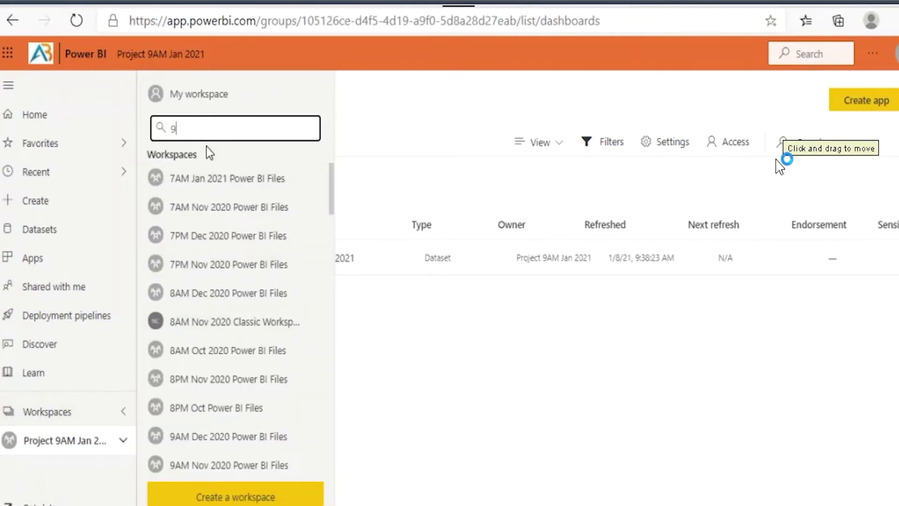
click(206, 238)
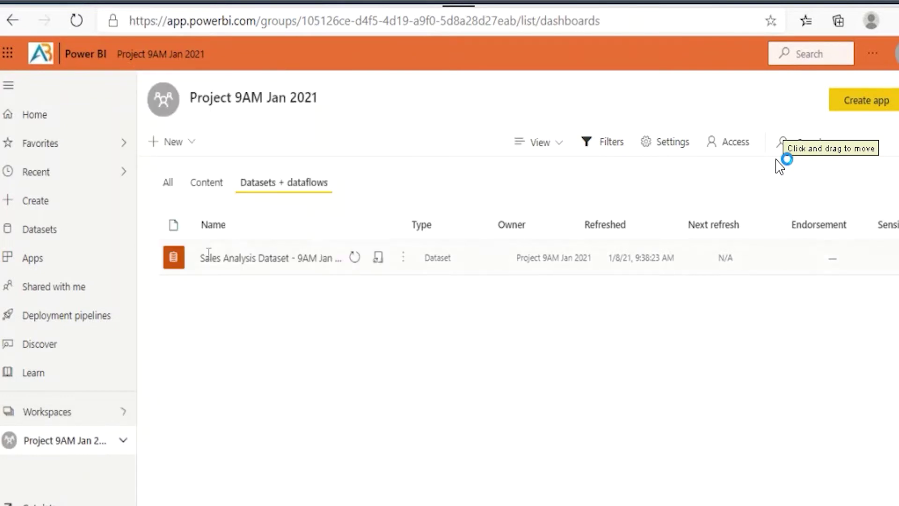
drag(202, 98, 328, 101)
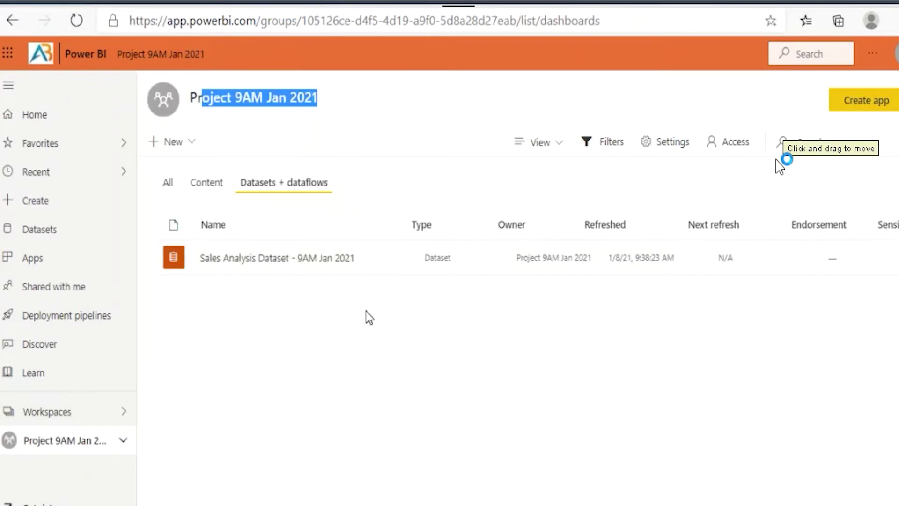
Return to the notes file and write "Open the Workspace -" as the text of item 2
click(366, 394)
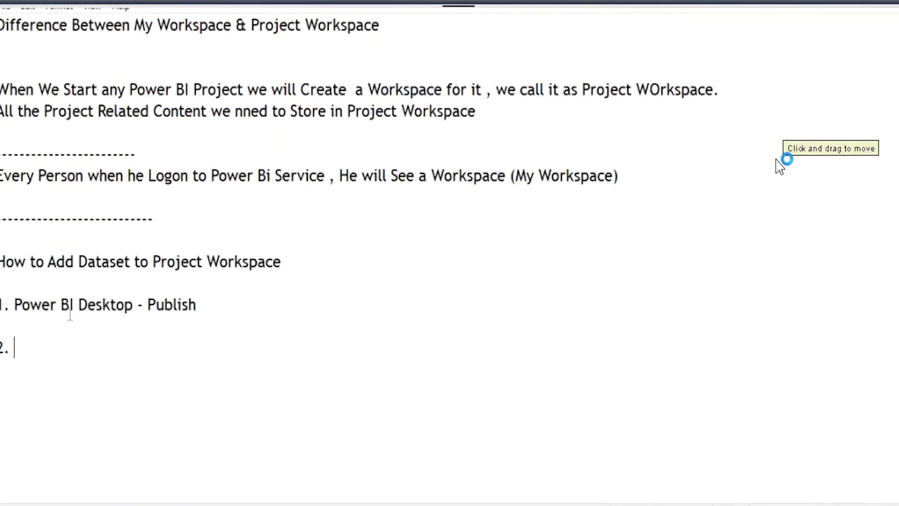
text(Open)
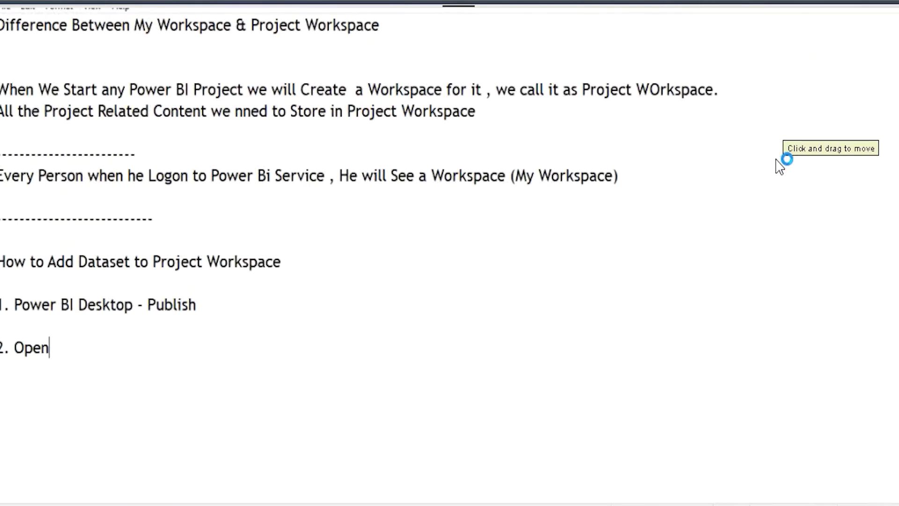
text( the Worksapce)
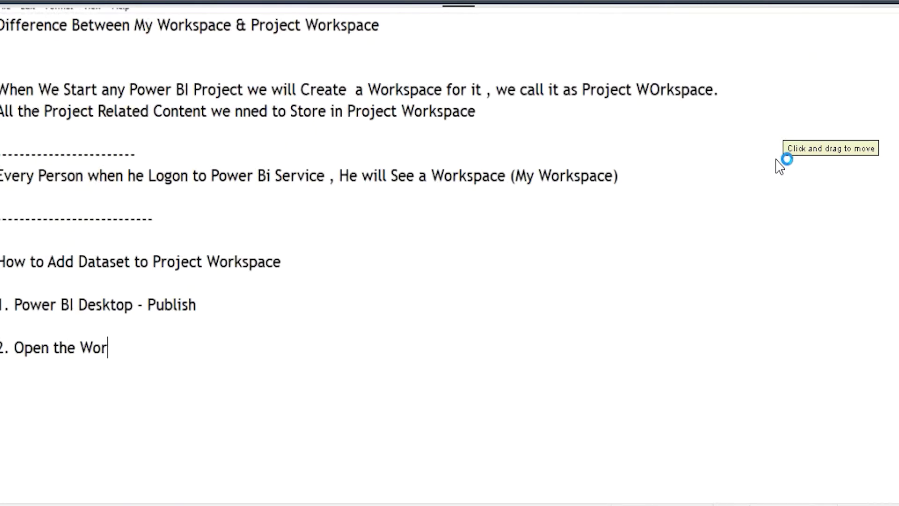
key(BackSpace)
key(BackSpace)
key(BackSpace)
key(BackSpace)
text(pace -)
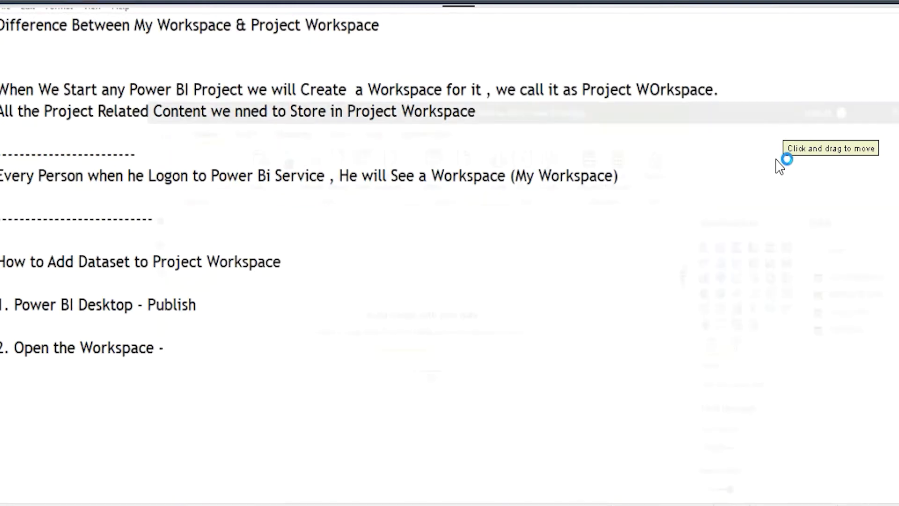
Switch to the Power BI service, open the Get Data page from the Project 9AM Jan 2021 workspace and examine its Files option
key(alt+Tab)
key(alt+Tab)
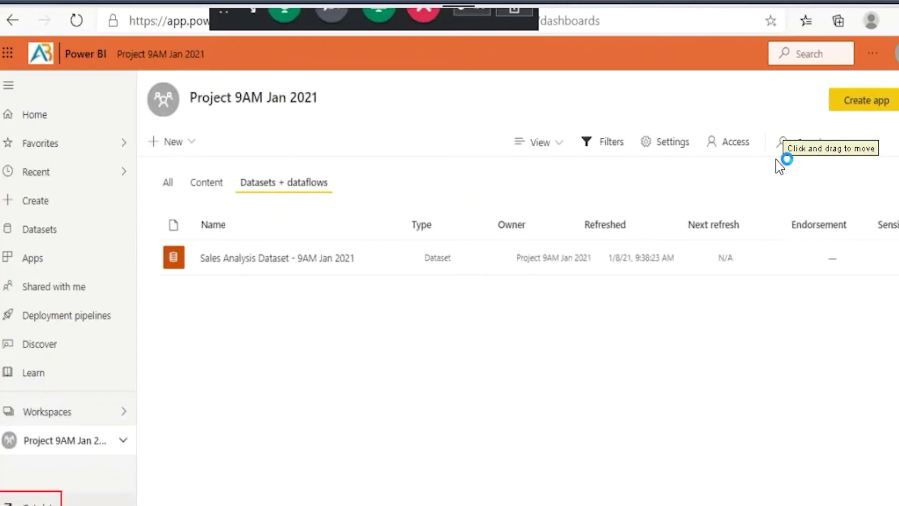
mouse_move(273, 505)
mouse_down()
mouse_move(360, 398)
mouse_move(374, 295)
mouse_move(350, 324)
mouse_move(406, 336)
mouse_up()
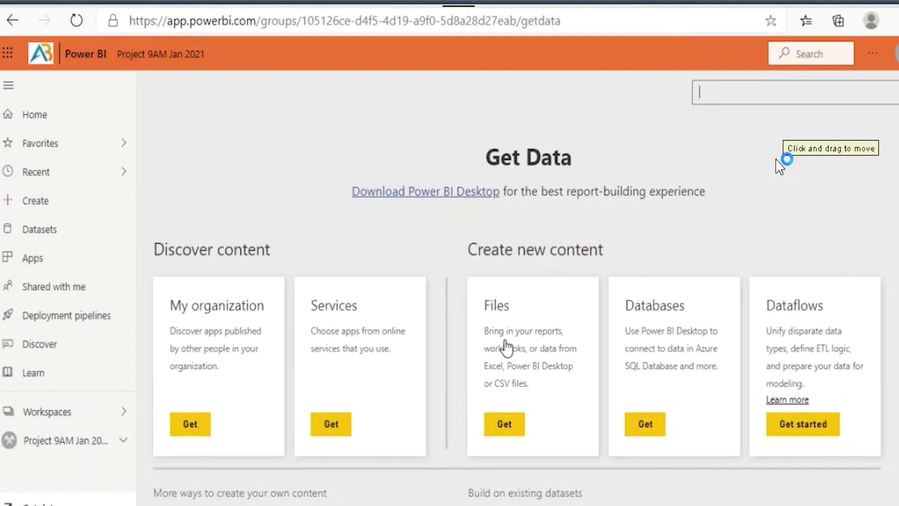
mouse_move(471, 280)
mouse_down()
mouse_move(499, 341)
mouse_move(601, 466)
mouse_up()
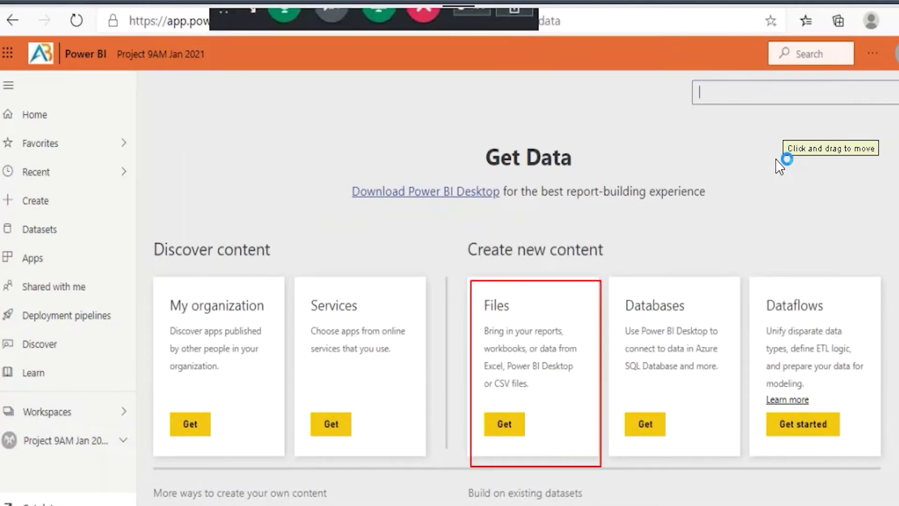
Locate the Product Dataset - 9AM Jan 2021.pbix file on the desktop and return to the Get Data page
key(super+d)
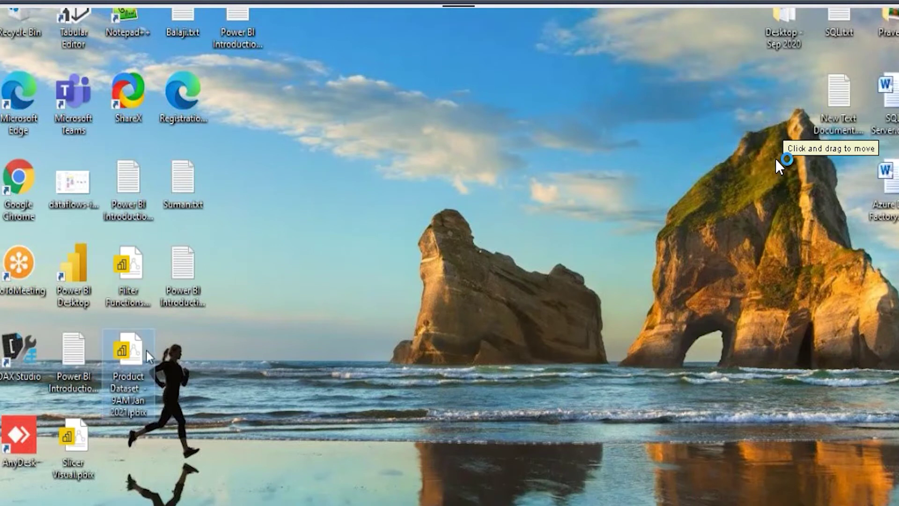
mouse_move(104, 332)
mouse_down()
mouse_move(153, 423)
mouse_move(139, 455)
mouse_up()
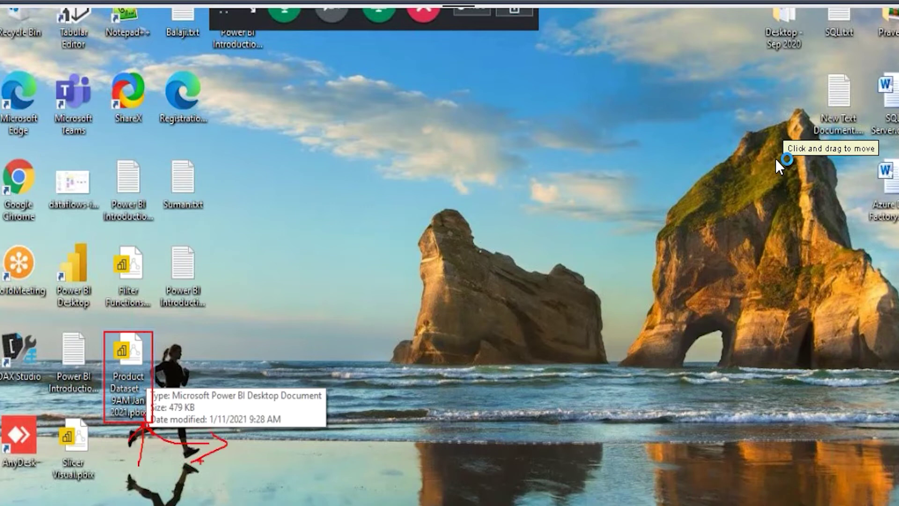
key(Escape)
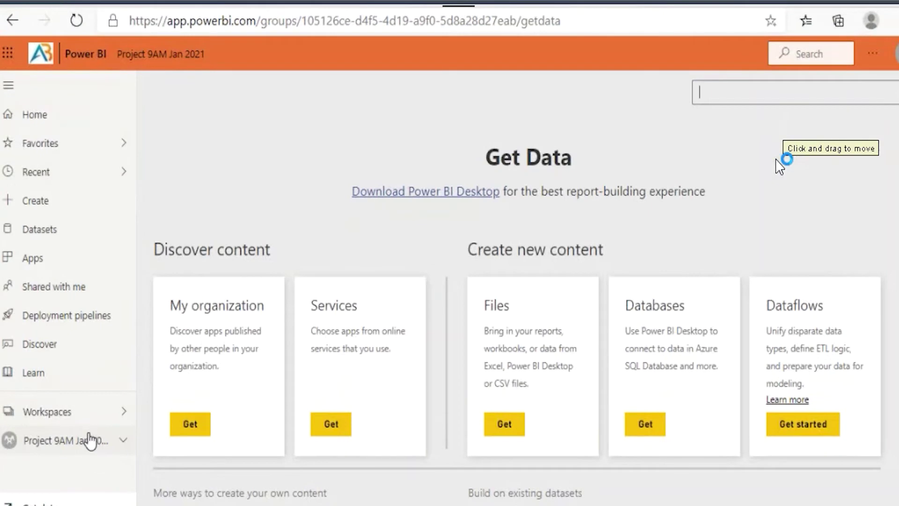
Go back to the Project 9AM Jan 2021 workspace, reopen Get Data and review the file types offered under Files
click(91, 445)
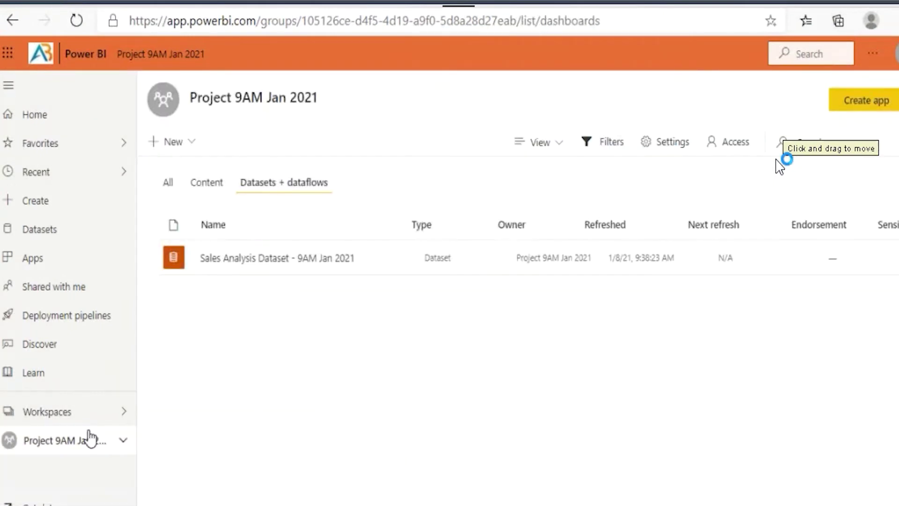
click(47, 500)
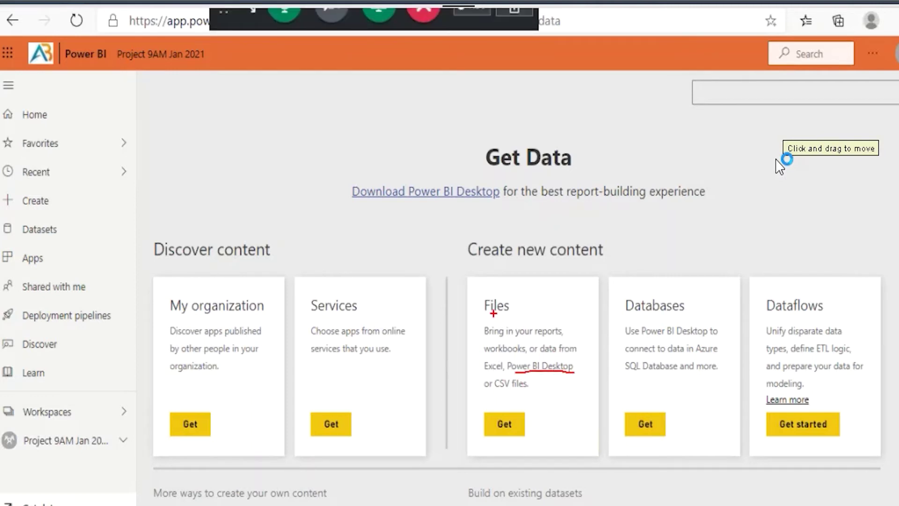
drag(488, 335, 567, 341)
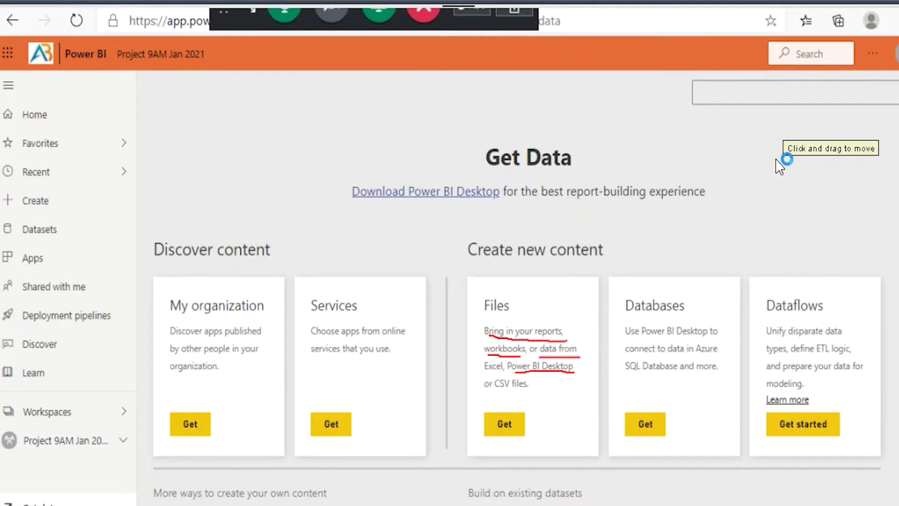
drag(481, 375, 573, 372)
drag(488, 394, 540, 388)
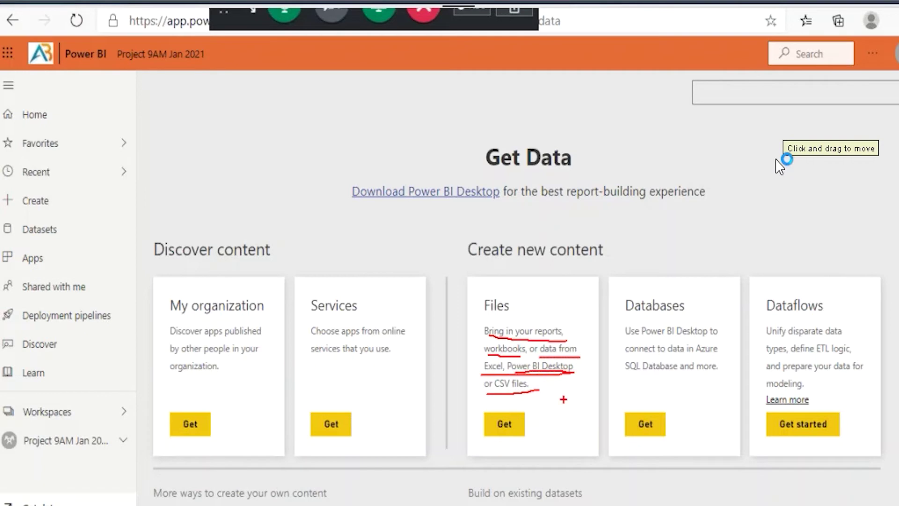
Import Product Dataset - 9AM Jan 2021.pbix from the desktop as a local file into the Project 9AM Jan 2021 workspace
click(503, 426)
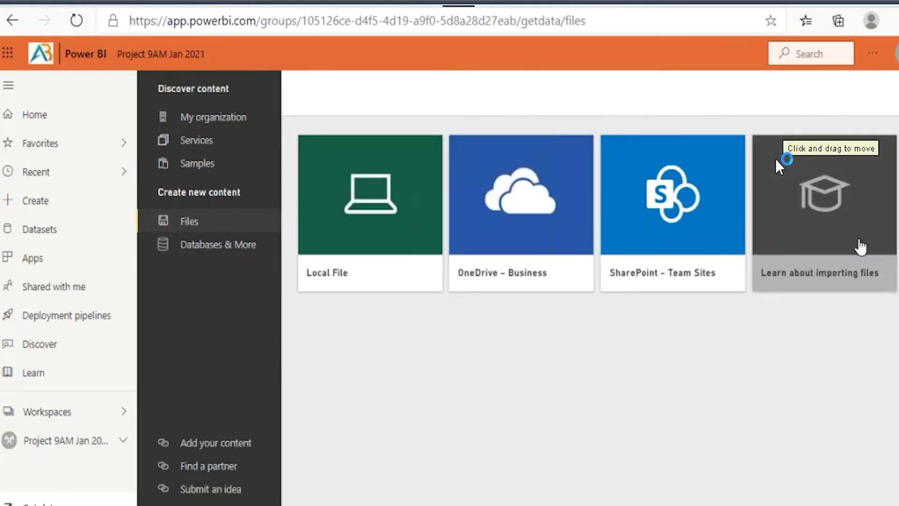
click(366, 220)
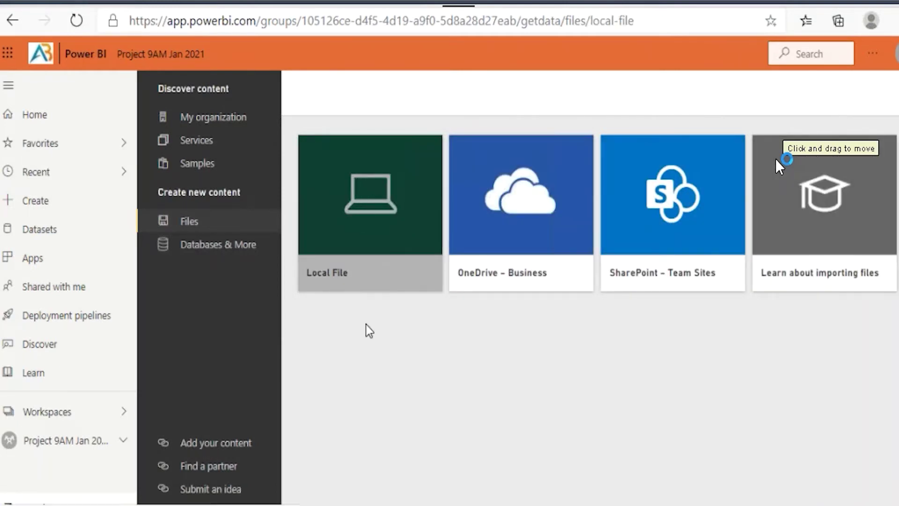
click(49, 142)
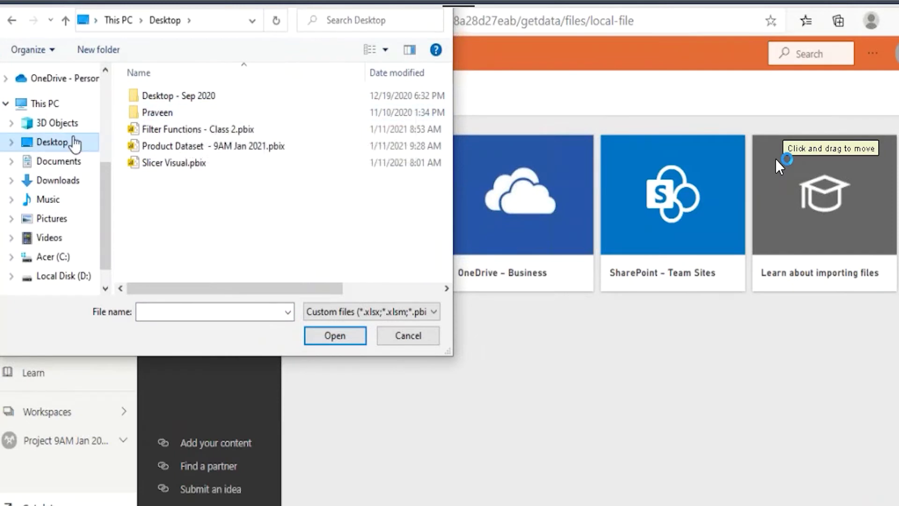
click(190, 150)
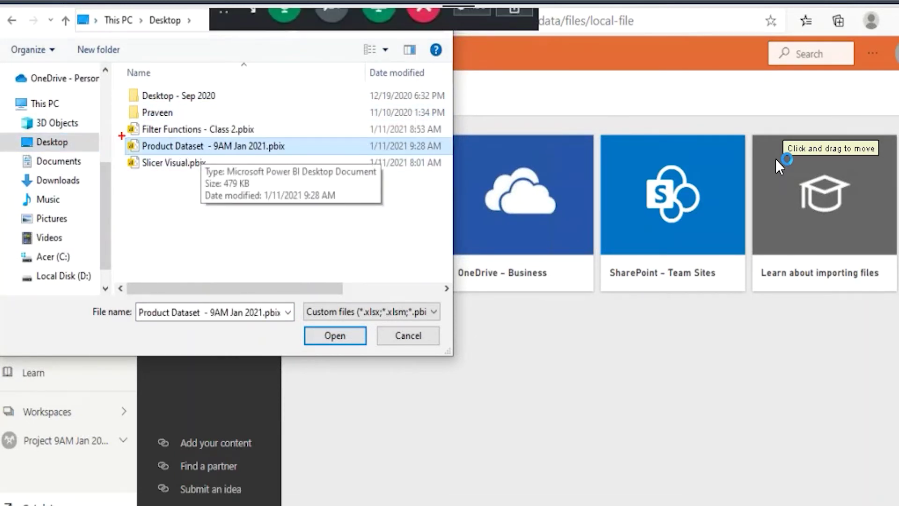
drag(128, 135, 305, 153)
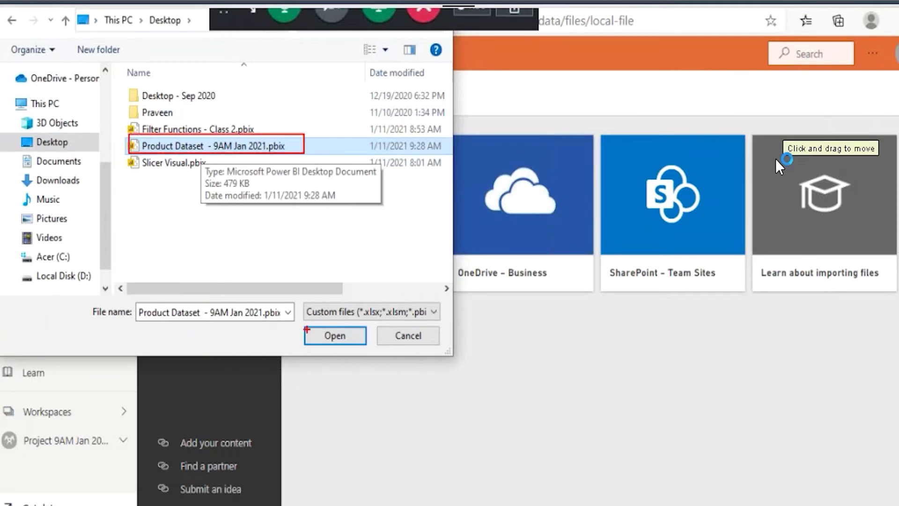
drag(307, 329, 367, 344)
click(347, 338)
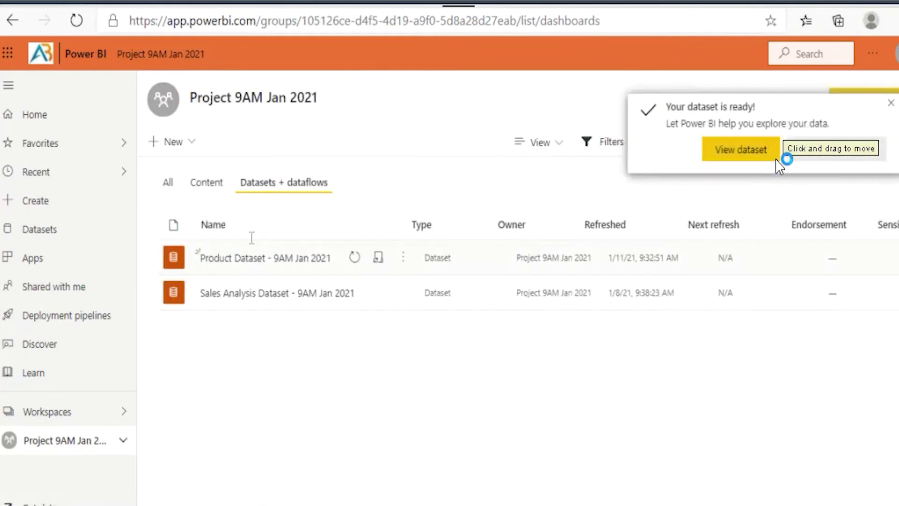
drag(200, 259, 329, 261)
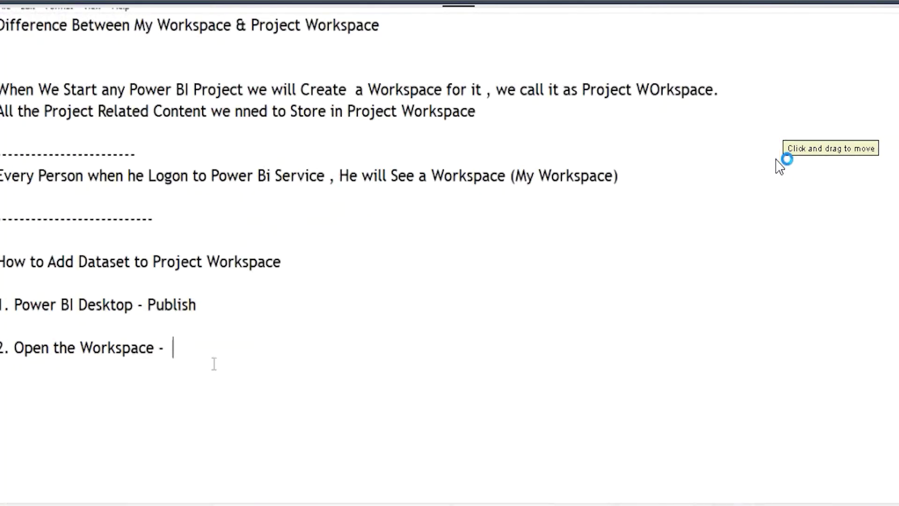
Switch to the notes file and continue item 2 with "Bottom - Get Data - Files - Browse"
text(Booti)
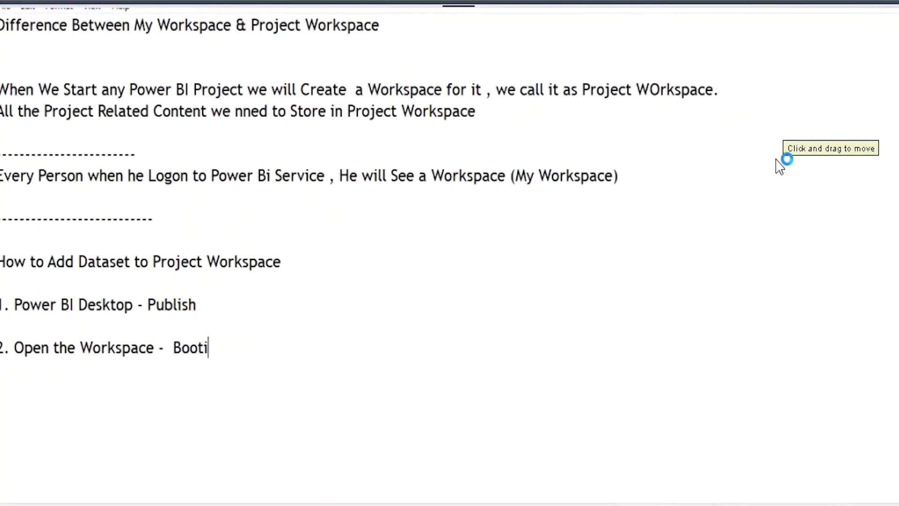
text(m)
key(BackSpace)
key(BackSpace)
key(BackSpace)
key(BackSpace)
text(ttom - Get Data)
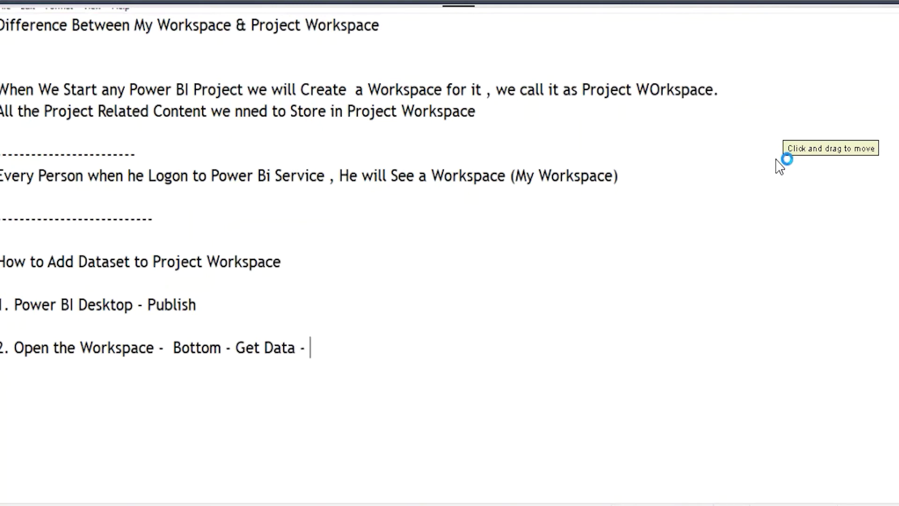
text(- Files - Brows)
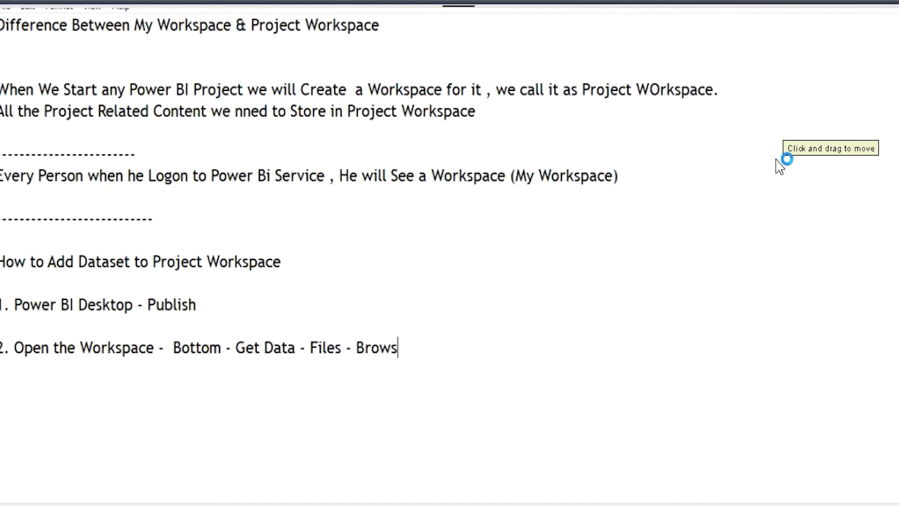
key(BackSpace)
text(e)
Return to the Power BI service and retrace the local file import up to selecting Product Dataset - 9AM Jan 2021.pbix
key(alt+Tab)
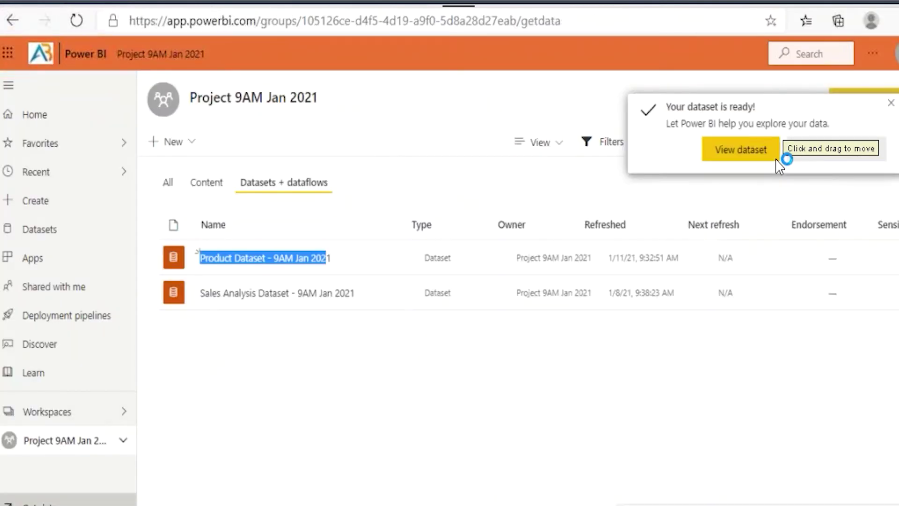
click(28, 502)
click(516, 428)
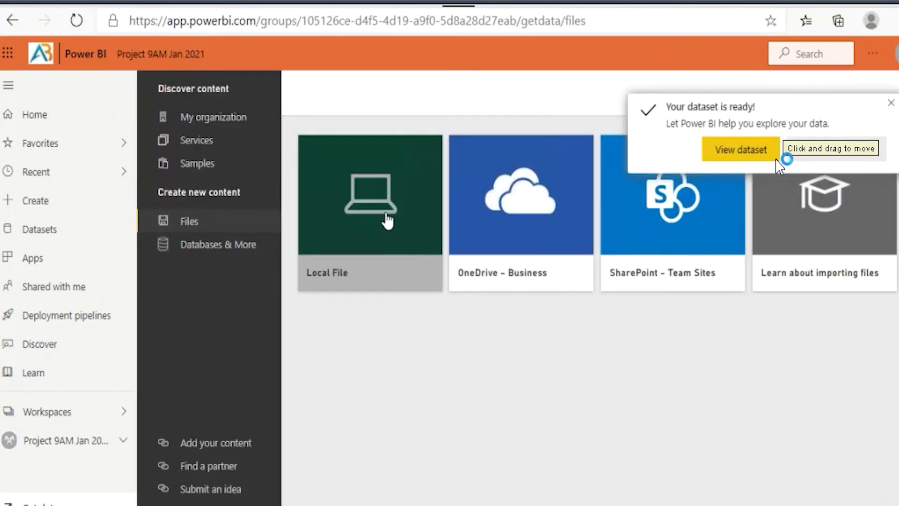
click(388, 218)
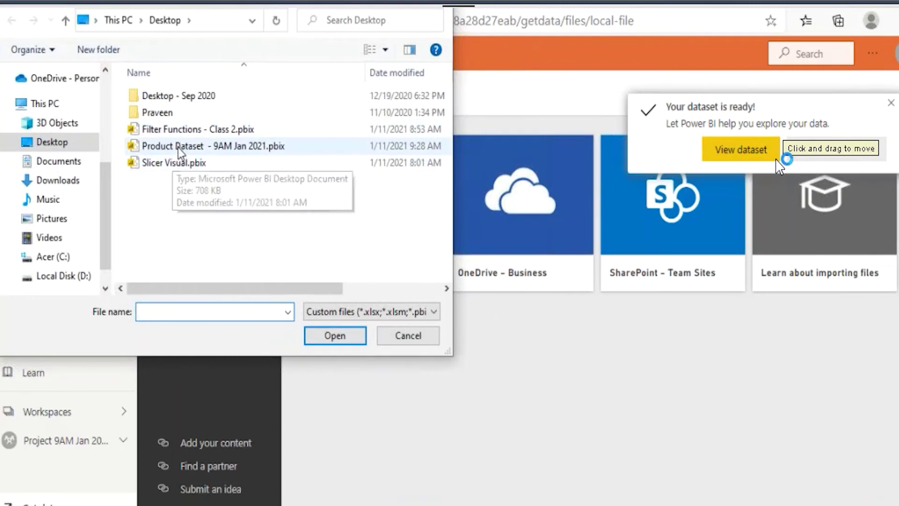
click(178, 146)
click(335, 335)
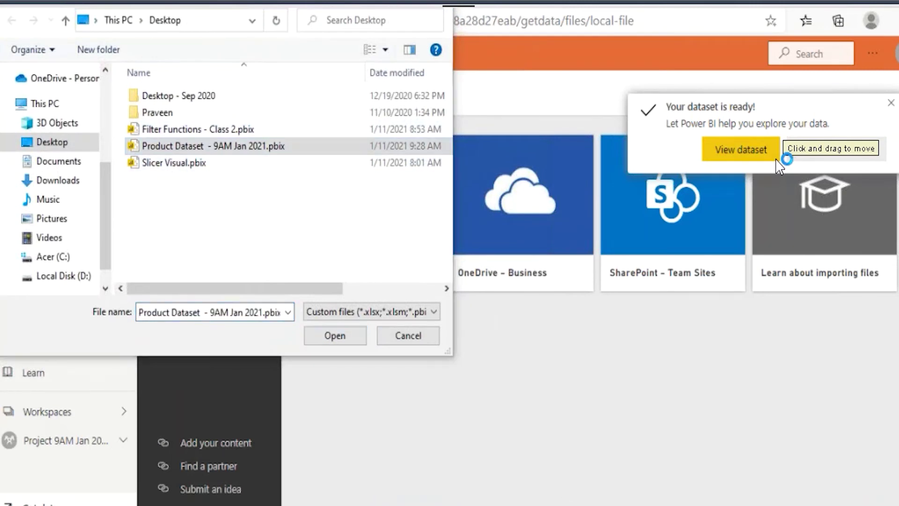
Finish item 2 in the notes file by adding "- Open" after "Browse"
text(- Open)
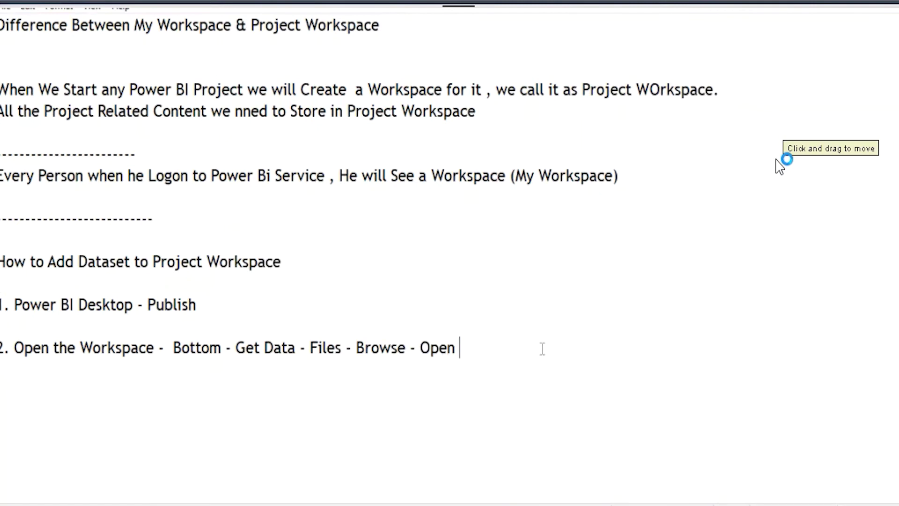
drag(438, 349, 476, 349)
click(471, 349)
drag(159, 349, 406, 351)
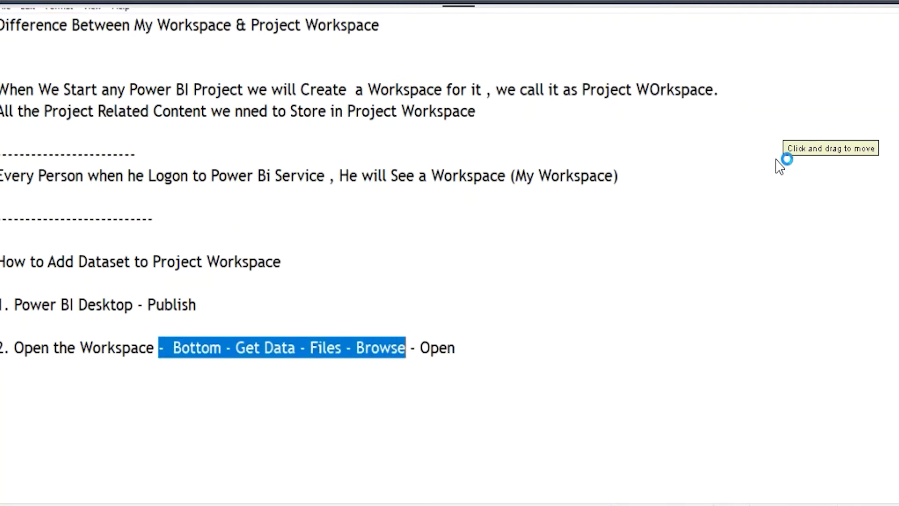
Switch to Power BI, cancel the file selection, reopen the Project 9AM Jan 2021 workspace and dismiss the dataset notification
key(alt+Tab)
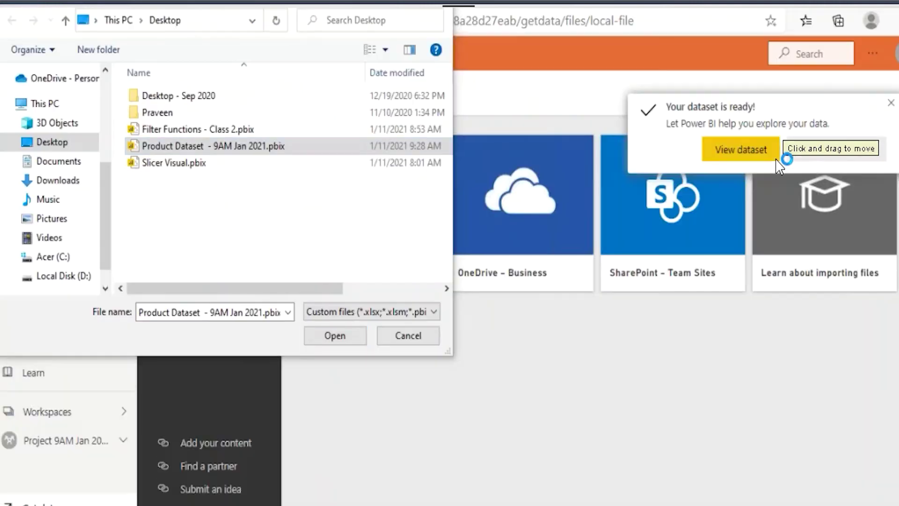
click(406, 336)
click(70, 440)
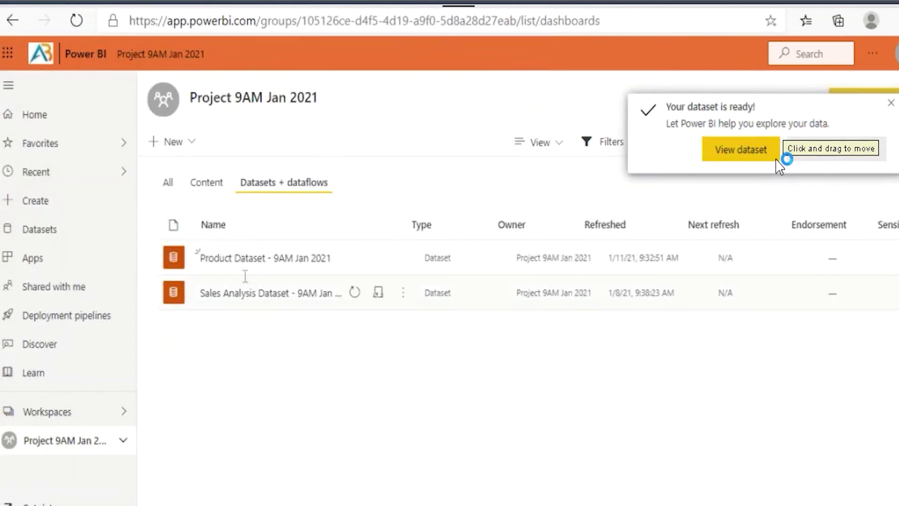
click(891, 103)
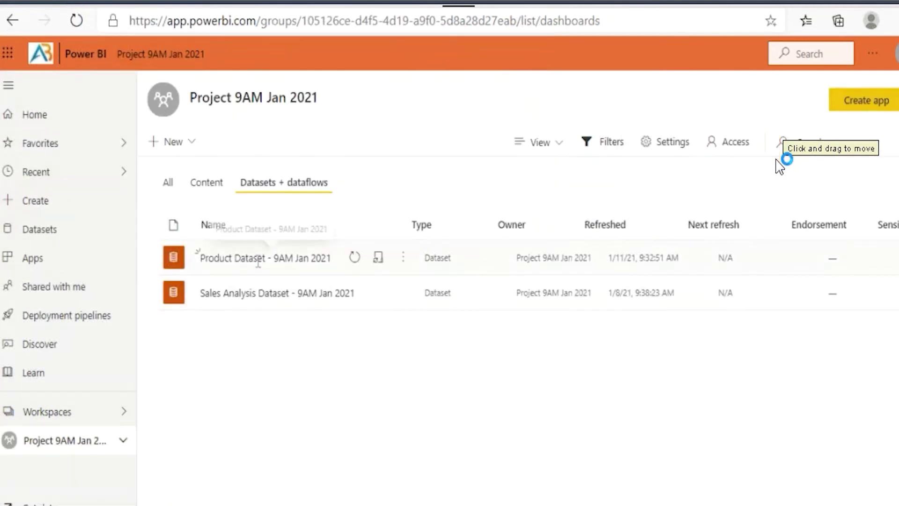
mouse_move(464, 249)
mouse_down()
mouse_move(418, 257)
mouse_move(448, 283)
mouse_move(461, 237)
mouse_up()
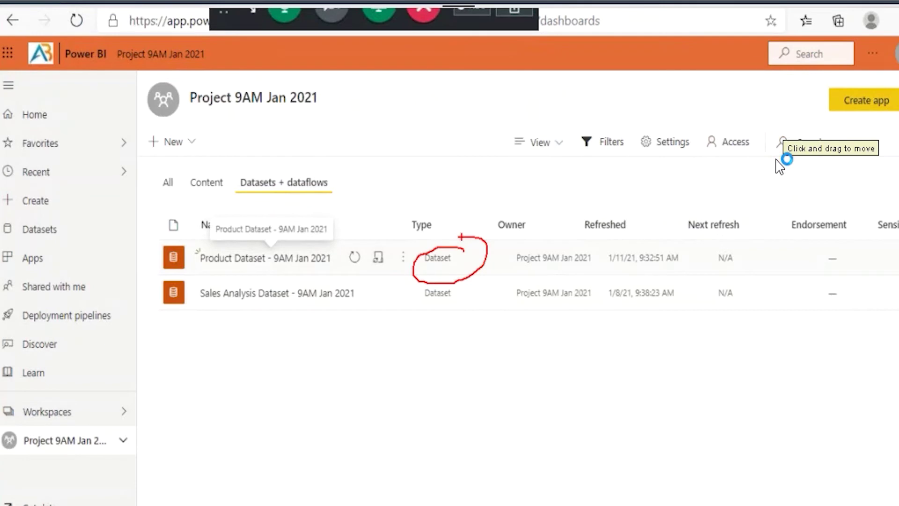
Examine the workspace content, opening the Product Dataset - 9AM Jan 2021 report and the Product Dataset - 9AM Jan 2021.pbix dashboard
click(208, 183)
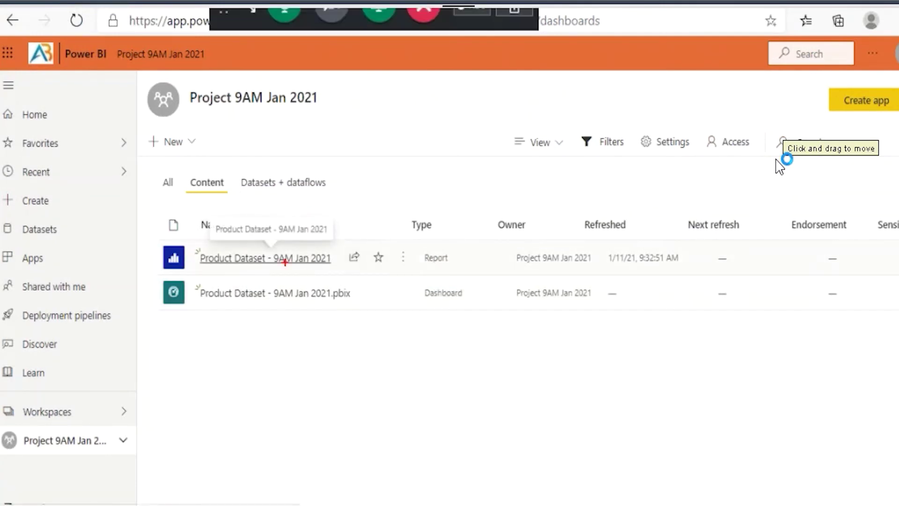
drag(171, 246, 373, 268)
drag(462, 244, 445, 247)
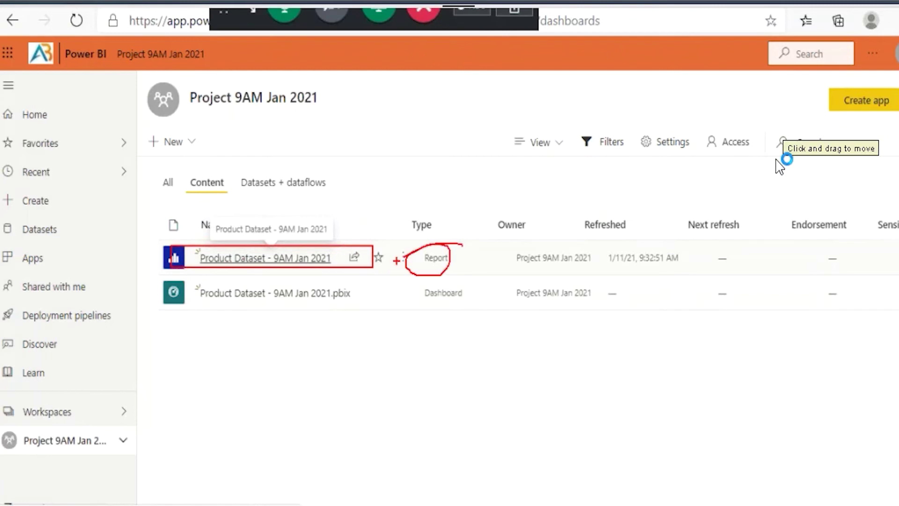
drag(211, 302, 259, 304)
mouse_move(424, 299)
mouse_down()
mouse_move(471, 295)
mouse_move(424, 289)
mouse_move(454, 320)
mouse_move(454, 296)
mouse_move(468, 313)
mouse_up()
click(294, 259)
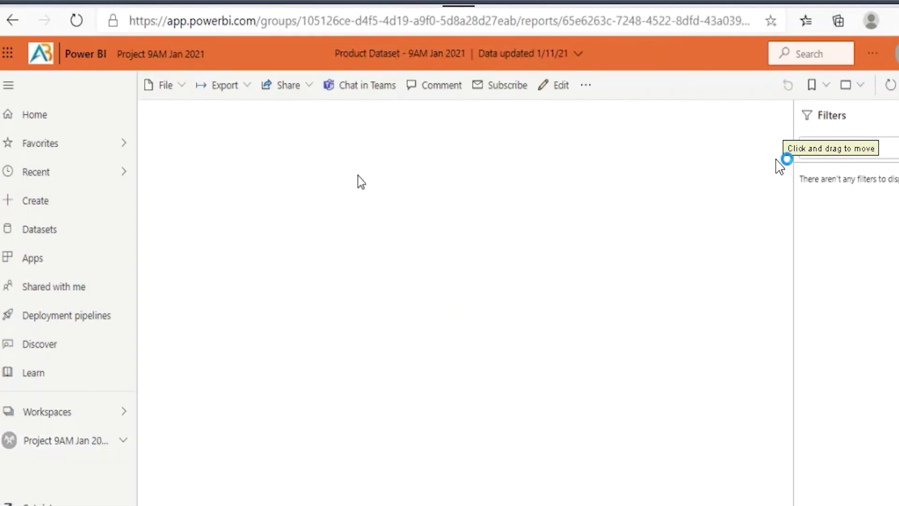
click(74, 441)
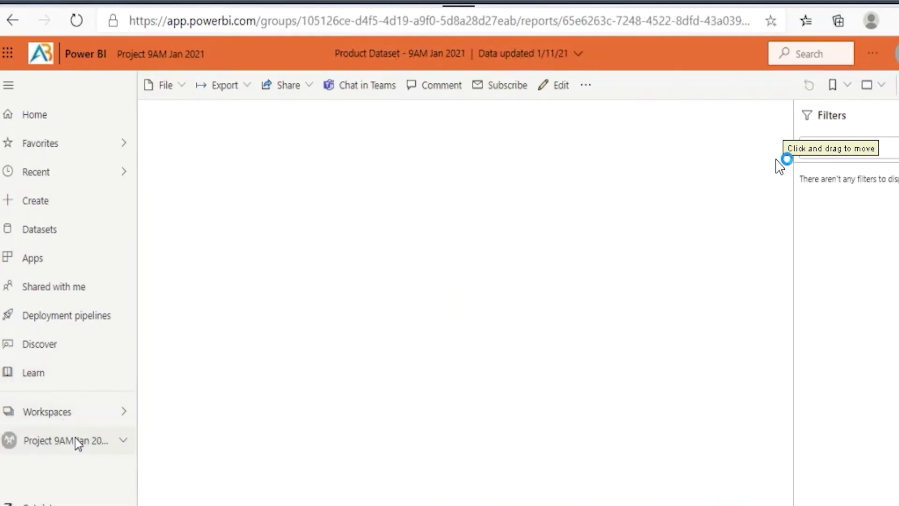
click(247, 300)
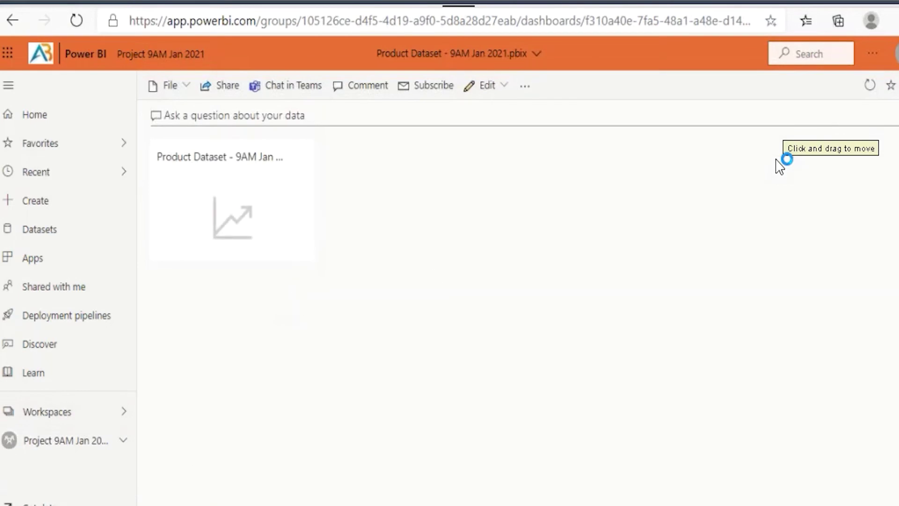
Revisit the Get Data page and check the type of the product entry among the workspace's datasets and dataflows
click(37, 502)
scroll(228, 414, down, 1)
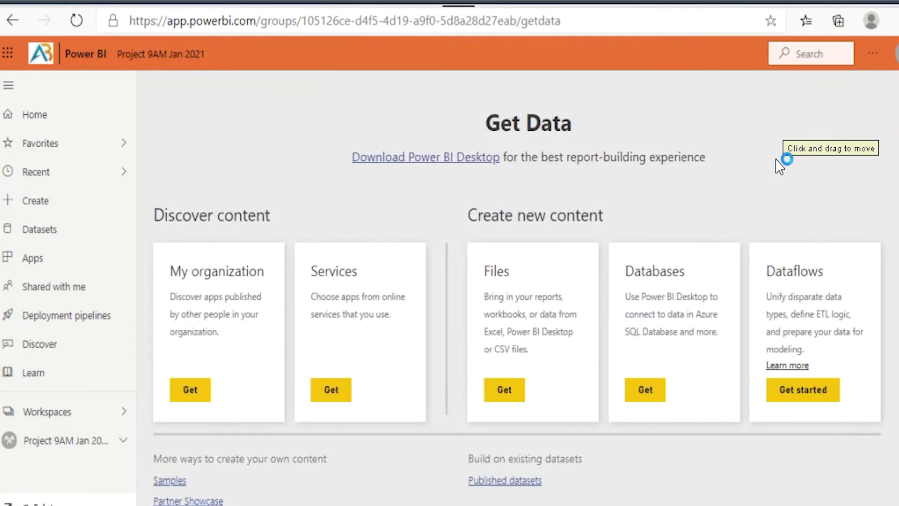
click(84, 440)
click(277, 187)
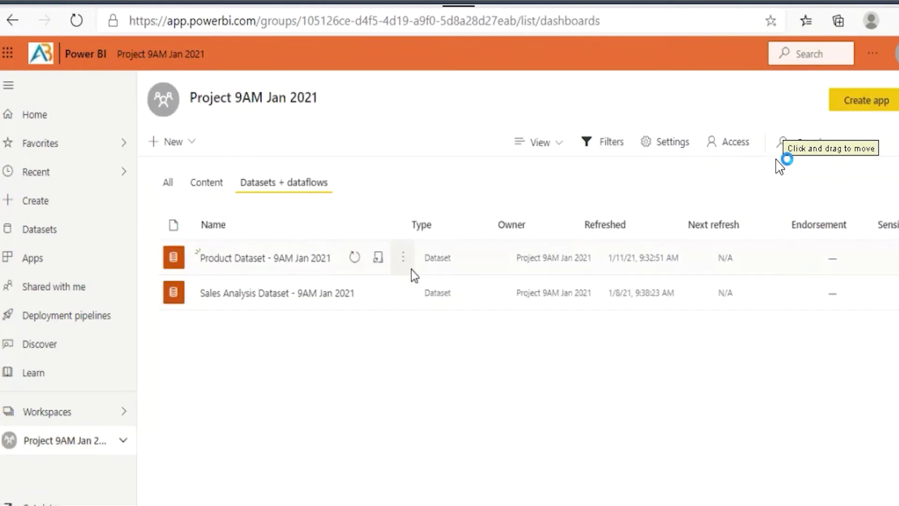
double_click(426, 258)
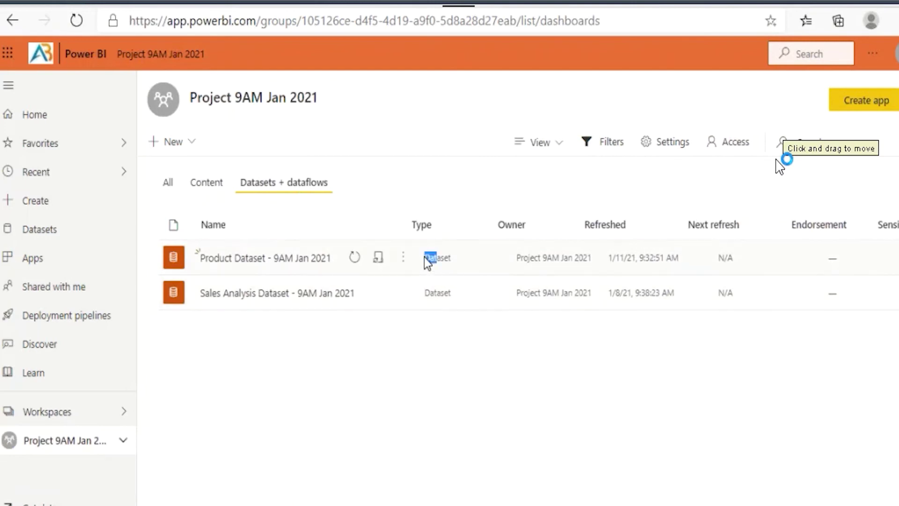
Delete the Product Dataset - 9AM Jan 2021 report and the Product Dataset - 9AM Jan 2021.pbix dashboard from the workspace content
click(213, 188)
drag(429, 258, 477, 293)
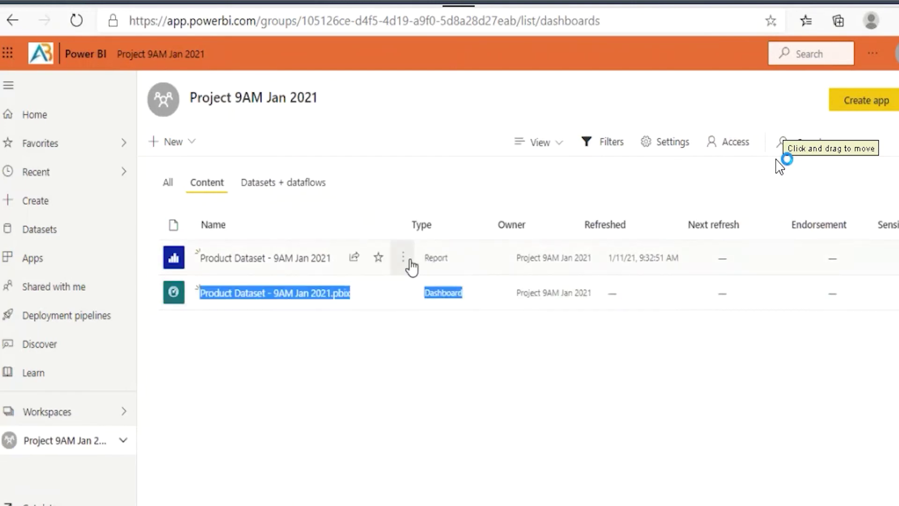
click(403, 257)
click(421, 323)
click(466, 315)
click(406, 260)
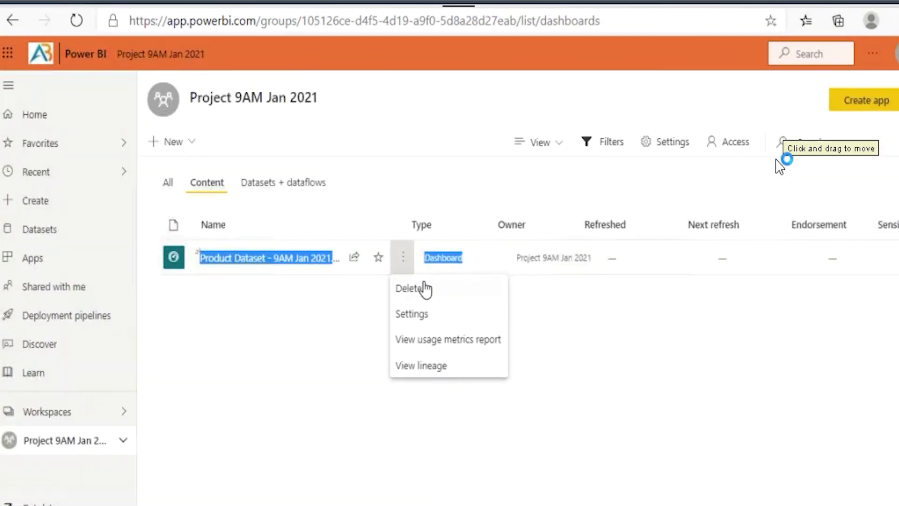
click(422, 291)
click(466, 314)
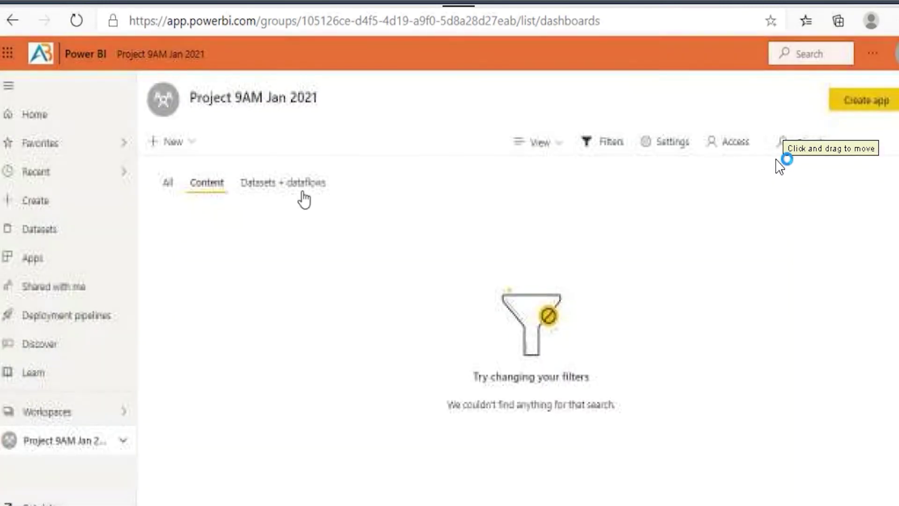
Review the Product Dataset - 9AM Jan 2021 entry in the workspace's datasets and dataflows list
click(322, 201)
drag(206, 257, 316, 259)
drag(210, 97, 290, 99)
click(368, 349)
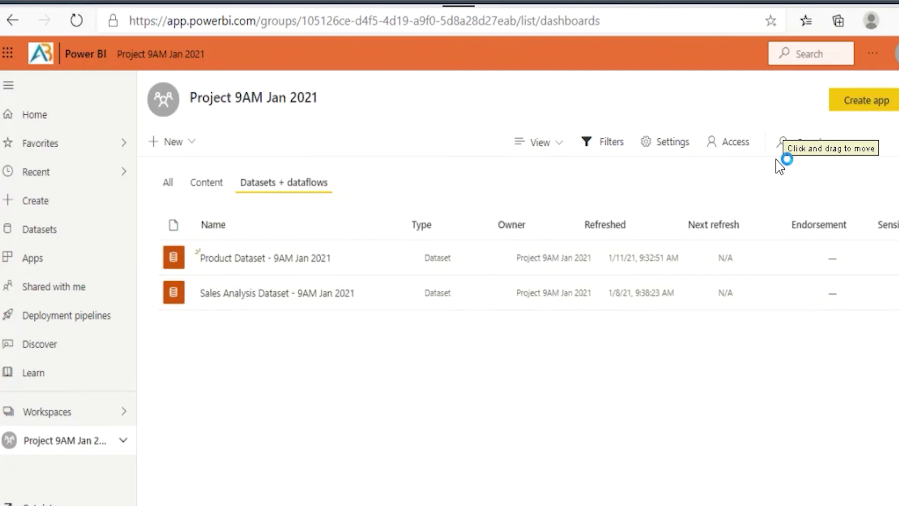
Switch to the notes file and review topics 3 and 4, on adding a dataset and creating multiple reports from it
key(alt+Tab)
scroll(312, 317, up, 8)
scroll(192, 358, down, 10)
scroll(246, 336, up, 12)
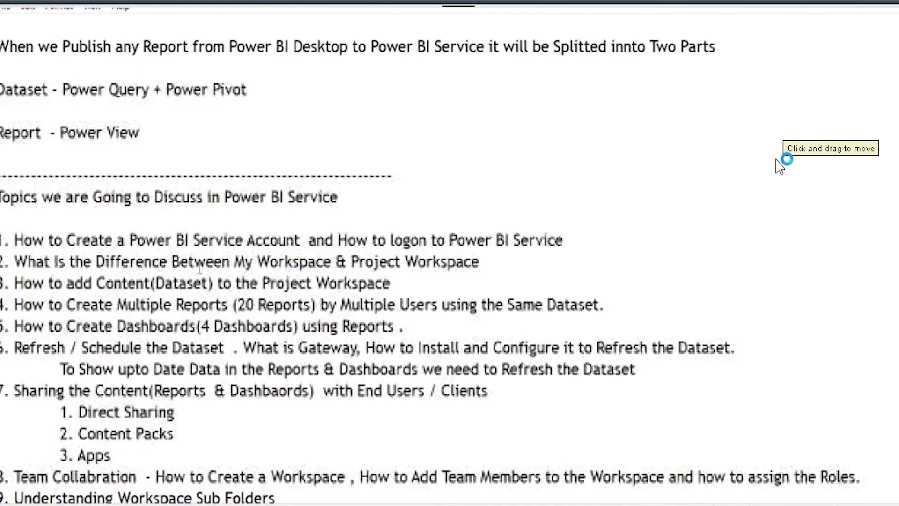
drag(63, 284, 132, 284)
drag(64, 305, 284, 304)
drag(351, 305, 611, 314)
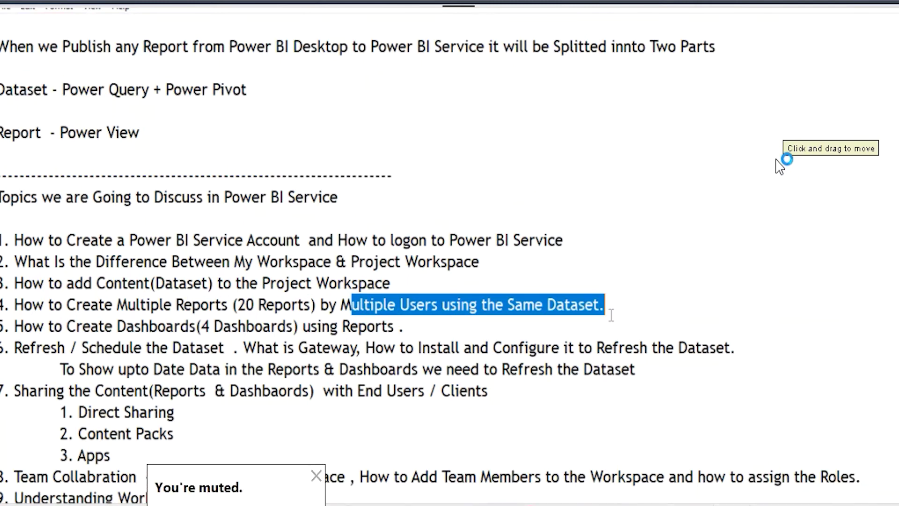
click(100, 302)
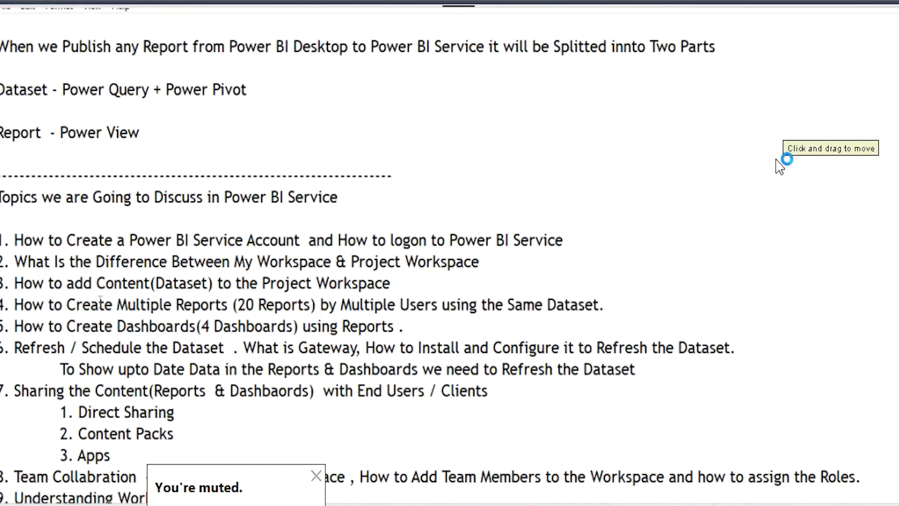
Copy topic 4's text "Create Multiple Reports (20 Reports) by Multiple Users using the Same Dataset" to a new line at the end of the notes
click(68, 305)
drag(69, 307, 600, 305)
key(ctrl+c)
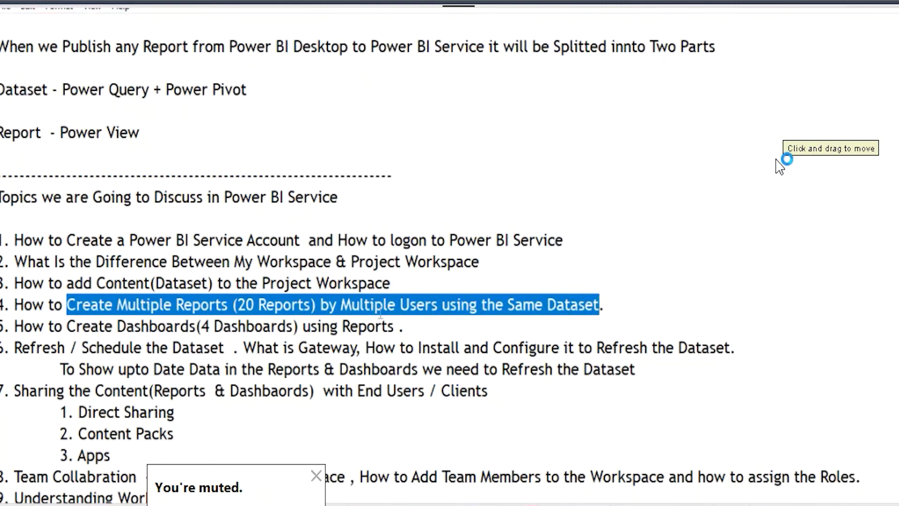
scroll(172, 349, down, 10)
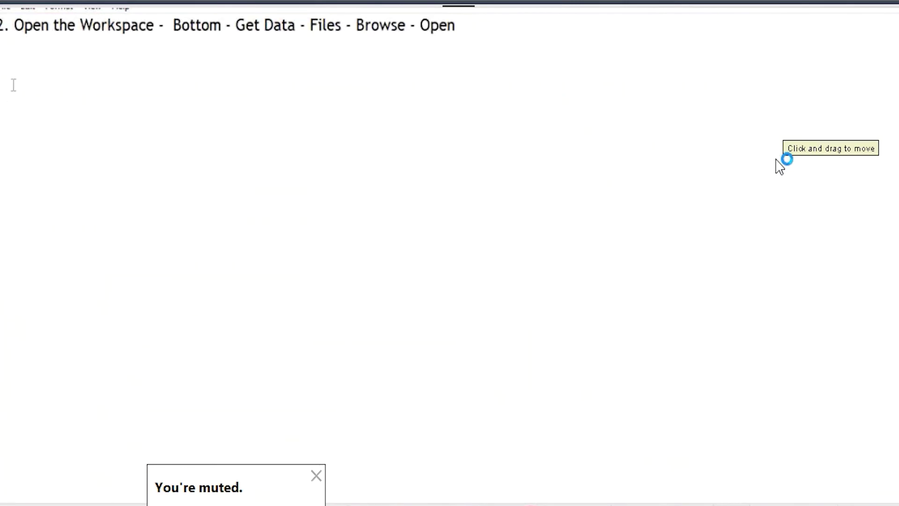
key(ctrl+v)
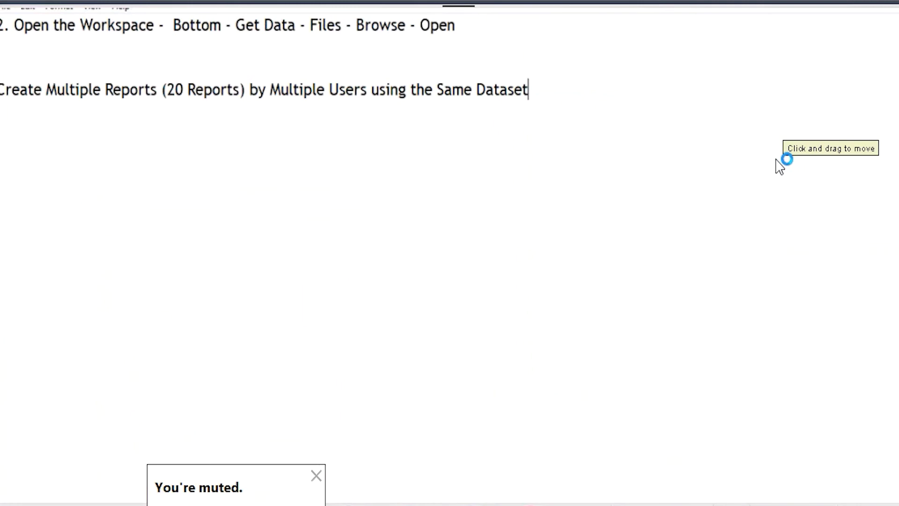
Switch to the Power BI workspace and mark the Product Dataset and Sales Analysis Dataset entries with red ink, then clear the markings
key(alt+Tab)
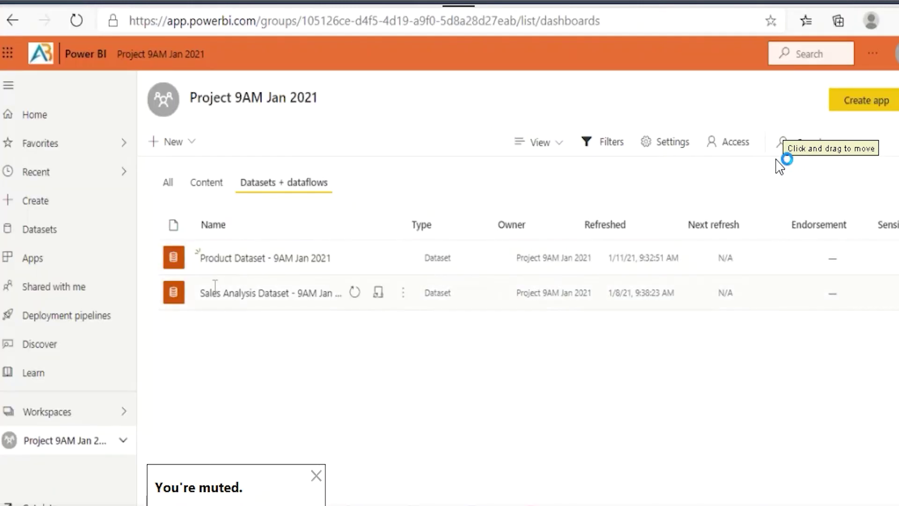
drag(204, 292, 324, 292)
click(301, 347)
mouse_move(190, 276)
mouse_down()
mouse_move(354, 270)
mouse_move(202, 237)
mouse_move(193, 267)
mouse_move(229, 266)
mouse_up()
drag(318, 209, 305, 246)
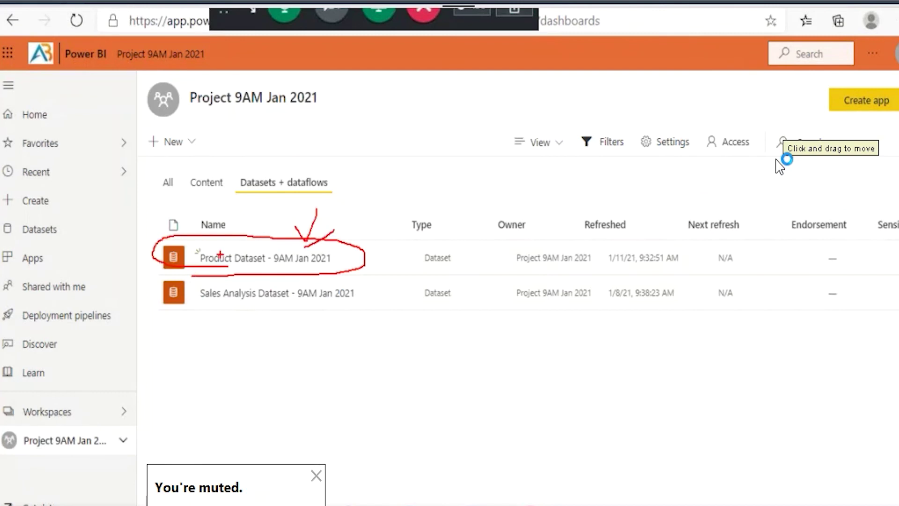
drag(189, 263, 341, 269)
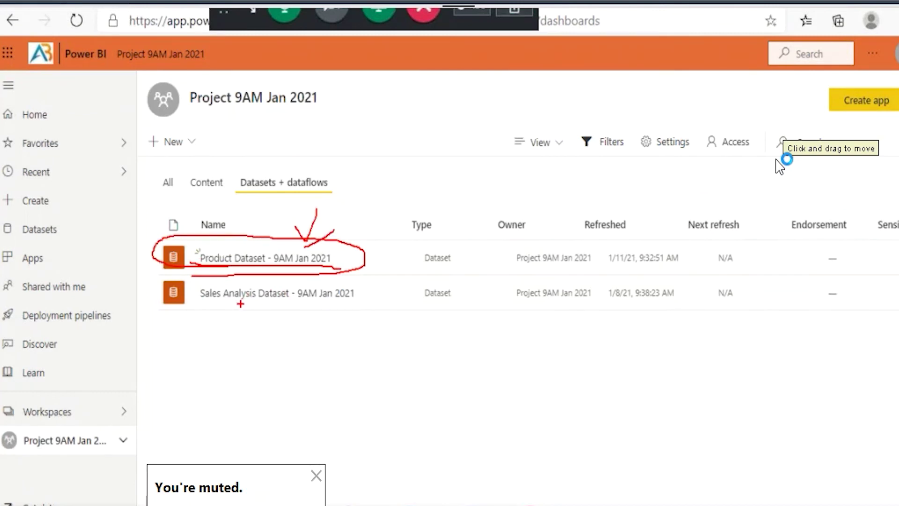
drag(197, 294, 335, 297)
click(319, 331)
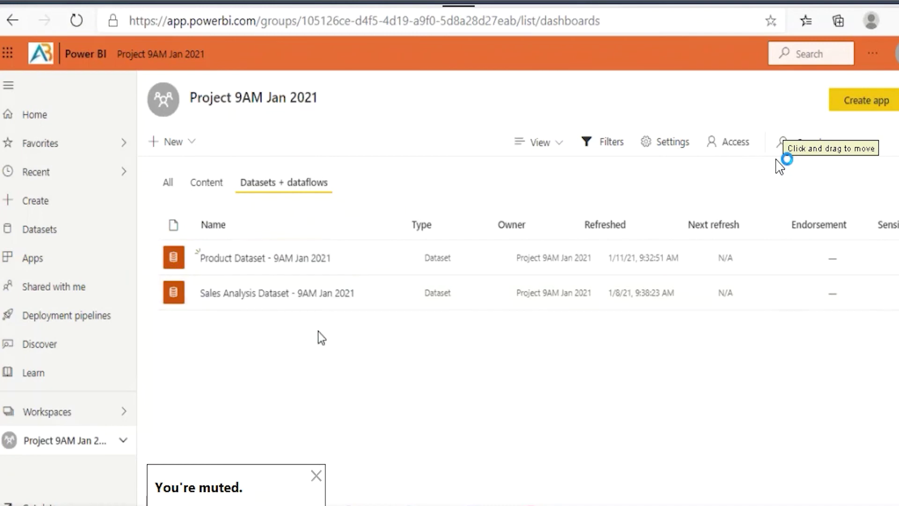
Frame the Sales Analysis Dataset entry with a pointing arrow, circle the workspace name and write 29 and 30 beside it in red ink
drag(158, 279, 352, 313)
drag(294, 352, 295, 319)
drag(260, 341, 295, 320)
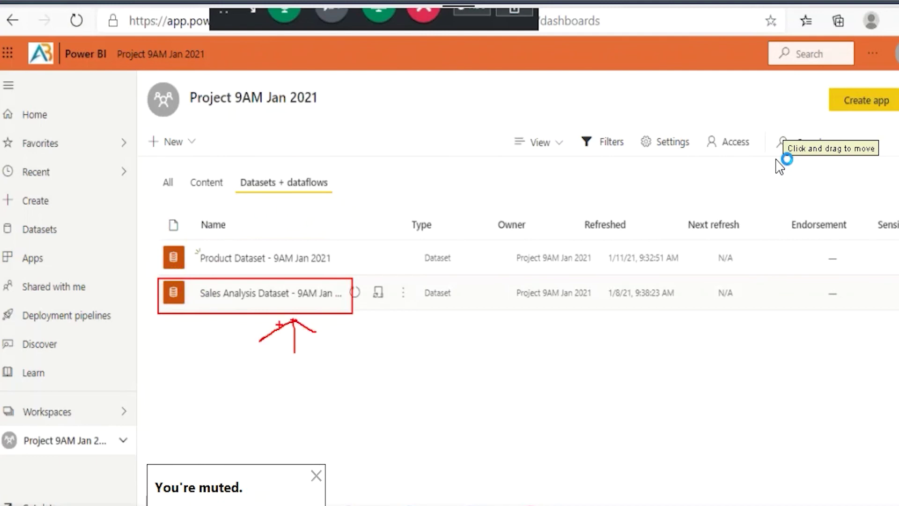
mouse_move(187, 111)
mouse_down()
mouse_move(346, 92)
mouse_move(197, 117)
mouse_move(260, 122)
mouse_up()
mouse_move(326, 108)
mouse_down()
mouse_move(380, 109)
mouse_move(368, 122)
mouse_up()
mouse_move(417, 86)
mouse_down()
mouse_move(461, 117)
mouse_move(426, 168)
mouse_up()
drag(467, 132, 468, 136)
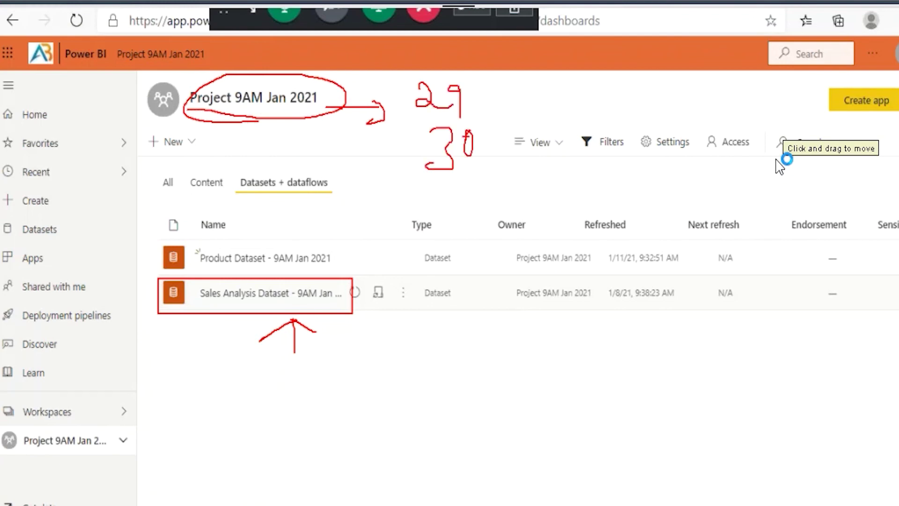
drag(473, 97, 514, 88)
drag(506, 81, 505, 117)
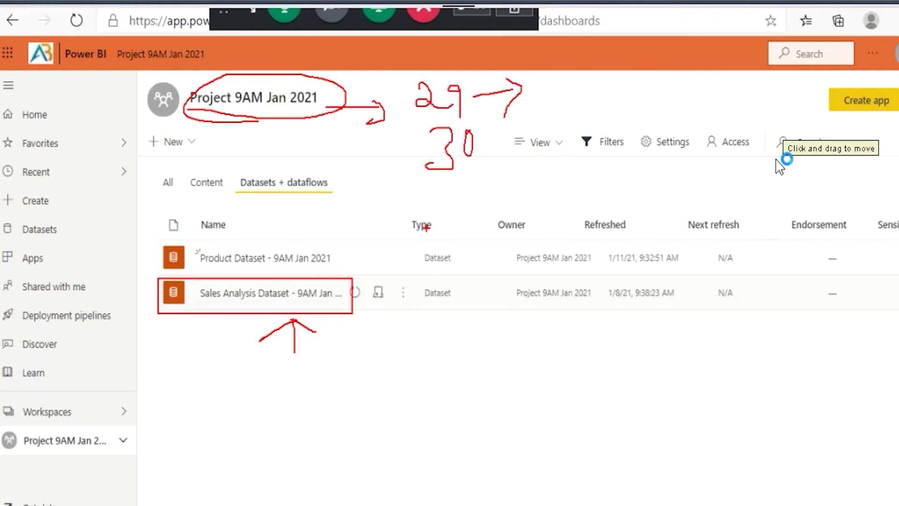
Draw curves linking the Sales Analysis Dataset to 29 and 30, label each with 10 R, and clear the annotations
mouse_move(354, 280)
mouse_down()
mouse_move(542, 252)
mouse_move(546, 86)
mouse_up()
drag(591, 66, 646, 120)
mouse_move(332, 301)
mouse_down()
mouse_move(377, 312)
mouse_move(502, 210)
mouse_move(503, 131)
mouse_move(473, 151)
mouse_move(496, 167)
mouse_up()
mouse_move(500, 146)
mouse_down()
mouse_move(531, 146)
mouse_move(530, 160)
mouse_up()
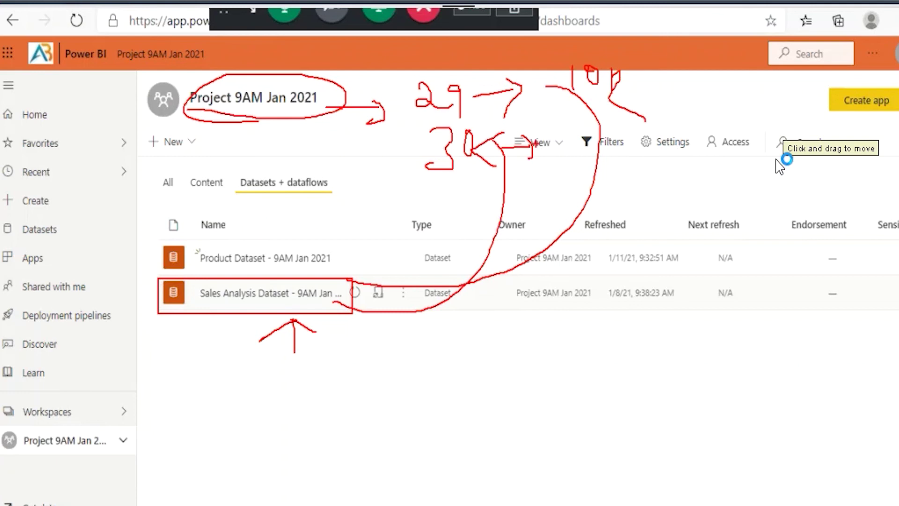
mouse_move(559, 127)
mouse_down()
mouse_move(578, 139)
mouse_move(585, 126)
mouse_move(597, 149)
mouse_up()
drag(549, 167, 614, 148)
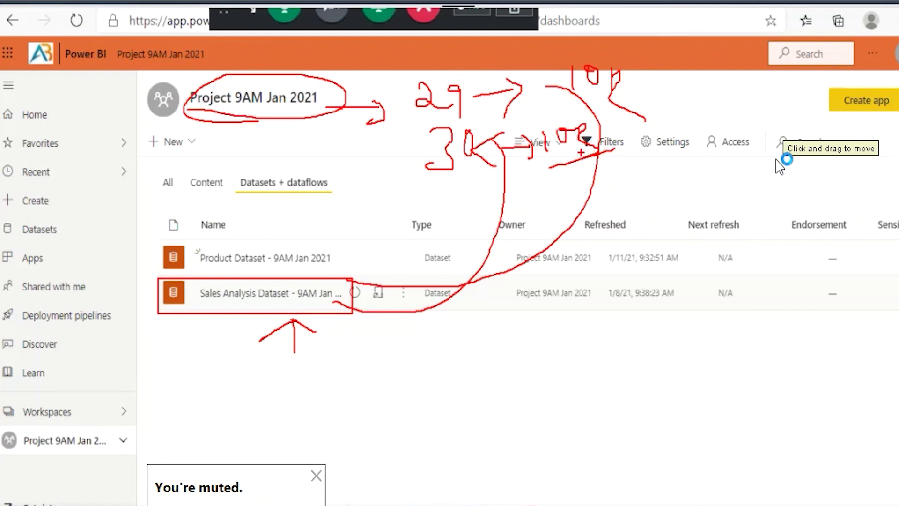
key(Escape)
Switch to the notes and add the lines "User 29 - 10 Reports" and "User 30 - 10 Reports" below the multiple reports heading
key(alt+Tab)
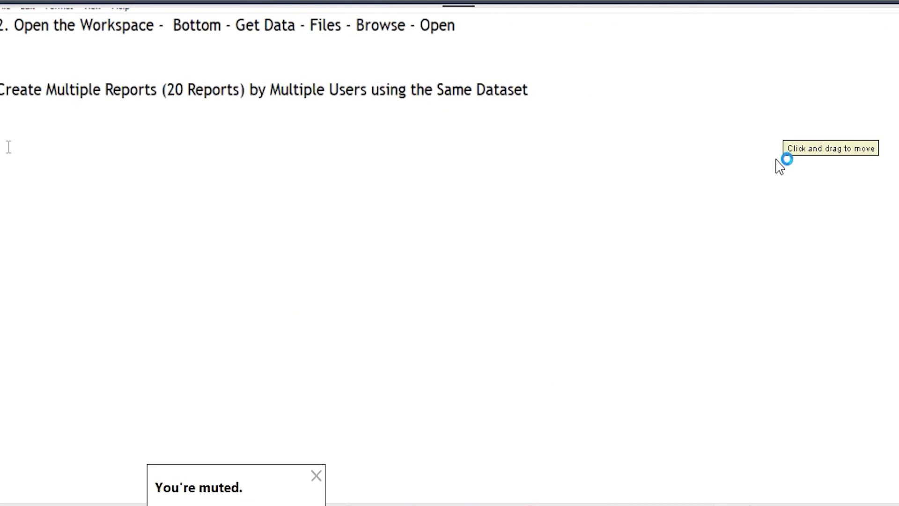
text(User 29)
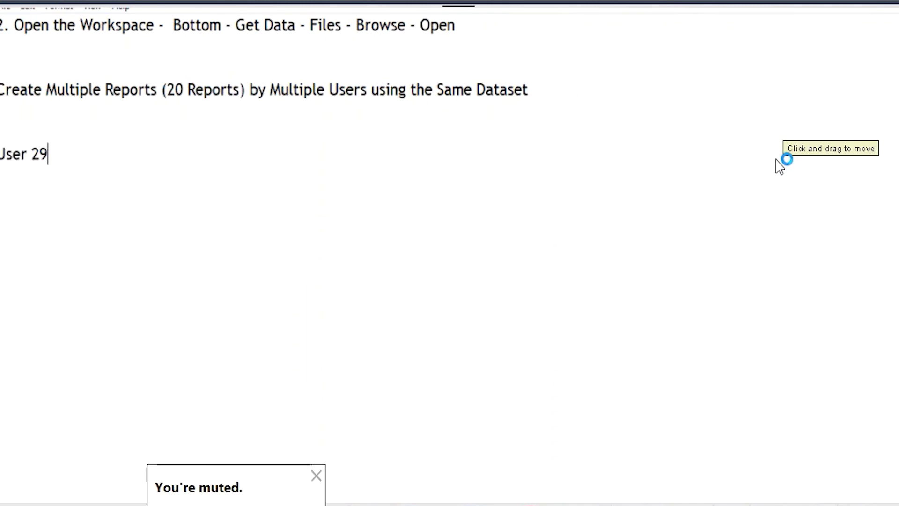
text( - 10 Reports)
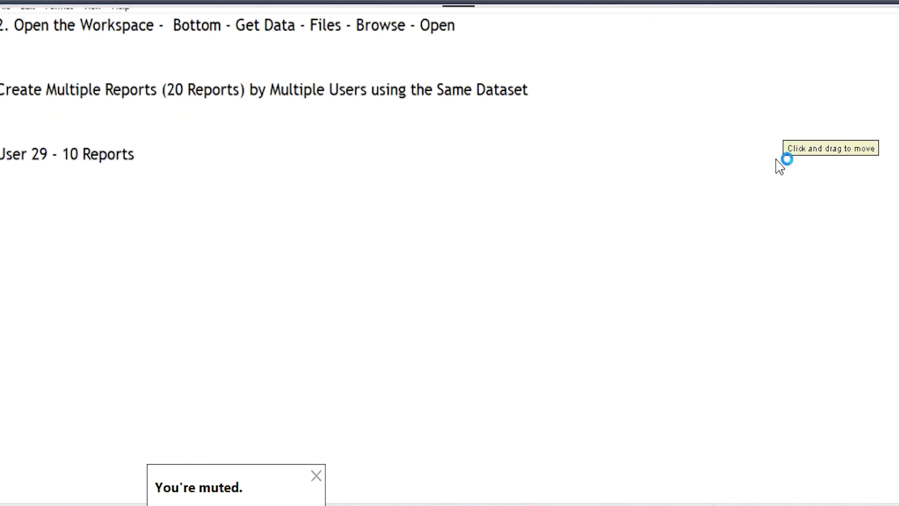
key(Return)
text(User 30 - )
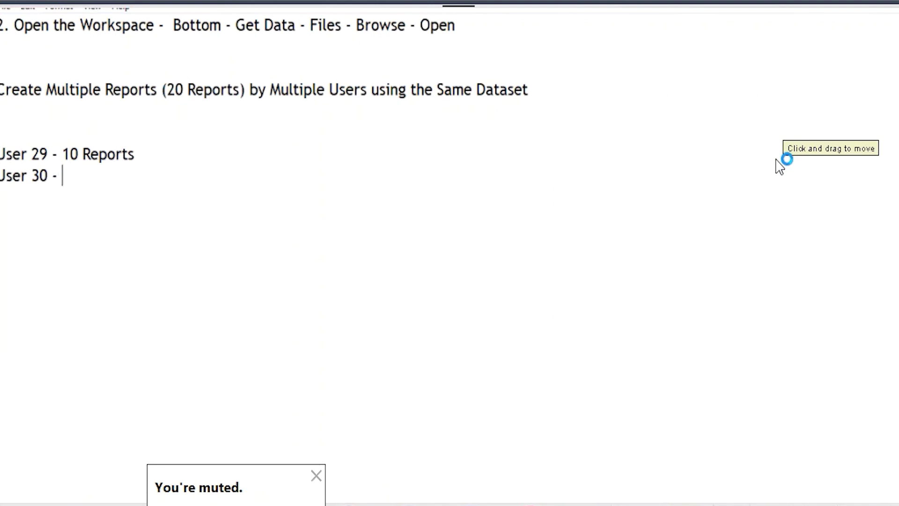
text(10 Reports)
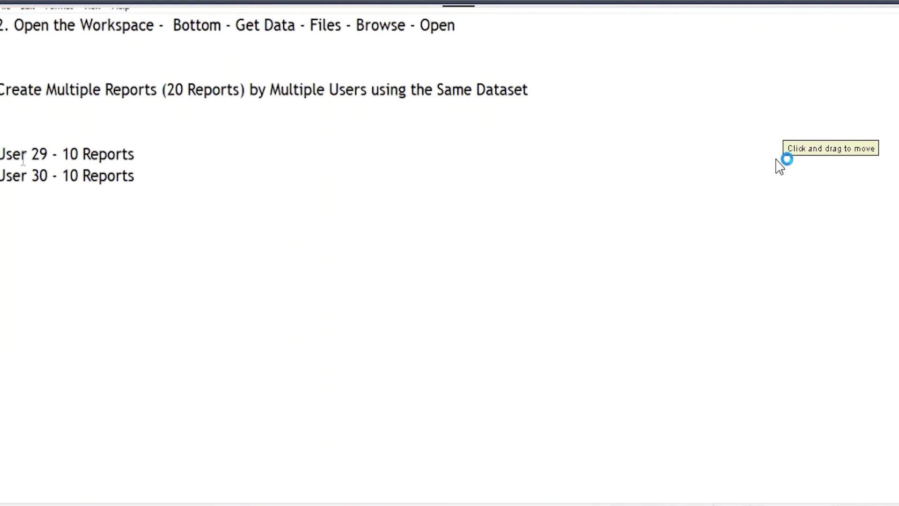
Review the two user lines in the notes and the Sales Analysis Dataset - 9AM Jan 2021 entry in the Power BI workspace
drag(2, 154, 140, 178)
drag(139, 177, 1, 153)
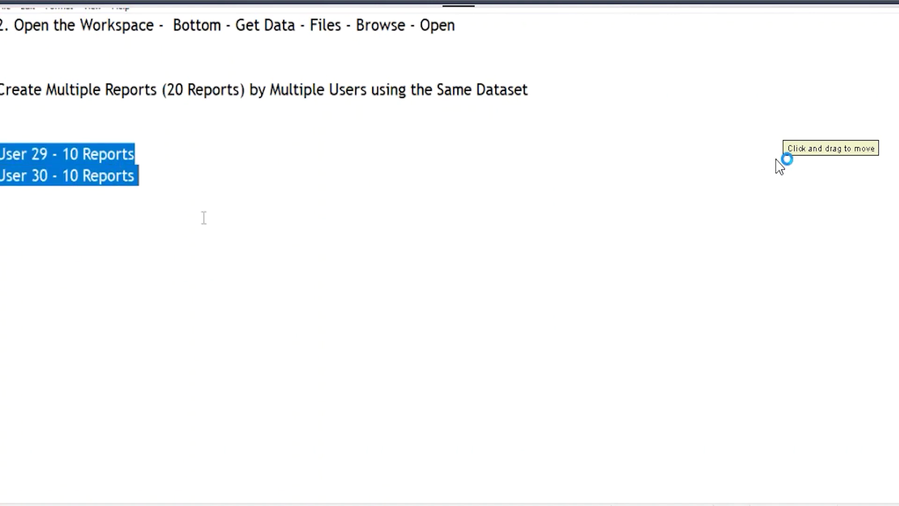
scroll(259, 192, up, 2)
drag(24, 154, 115, 154)
drag(43, 218, 176, 218)
key(alt+Tab)
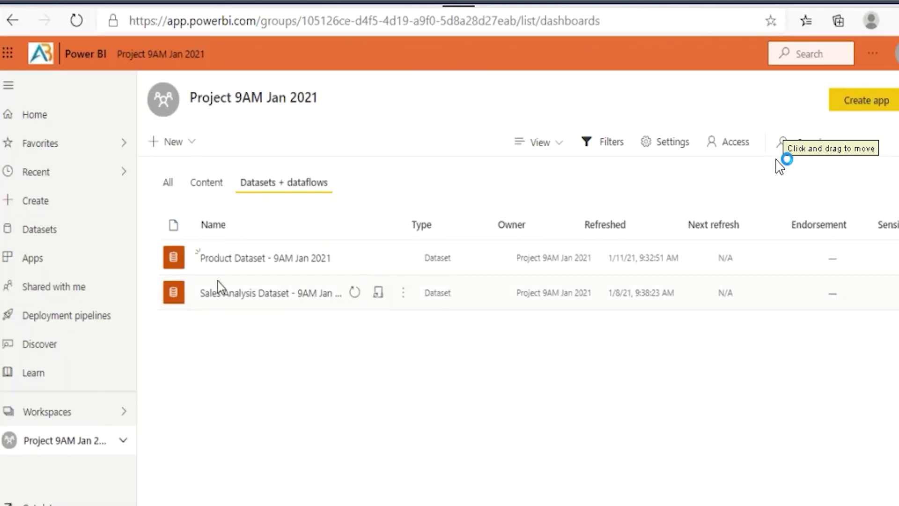
drag(205, 295, 353, 292)
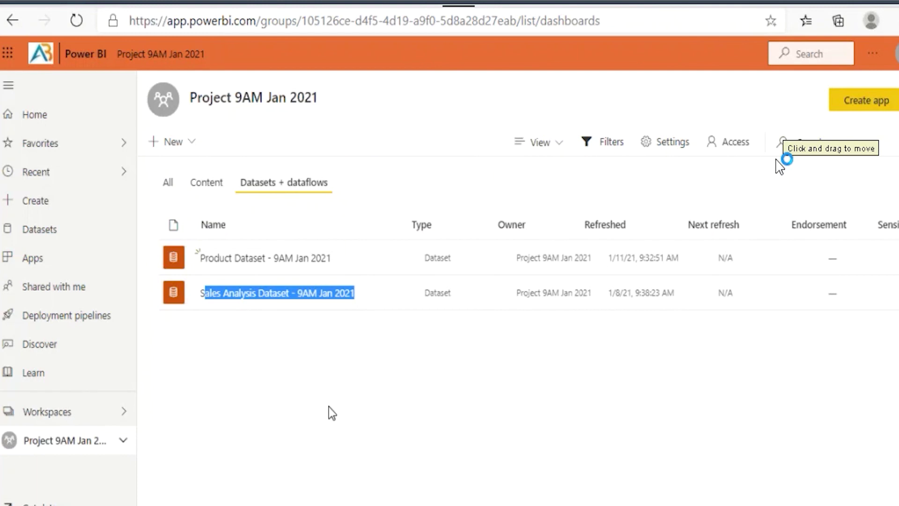
click(217, 282)
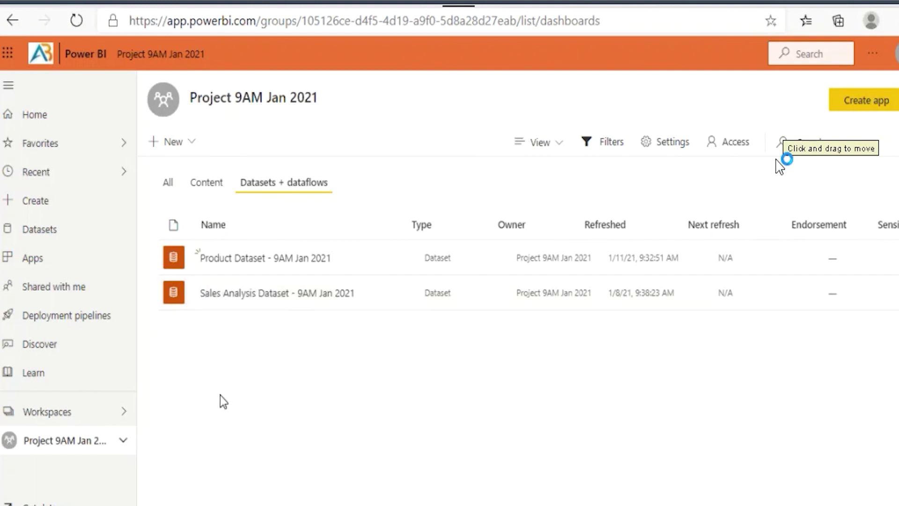
drag(205, 294, 318, 305)
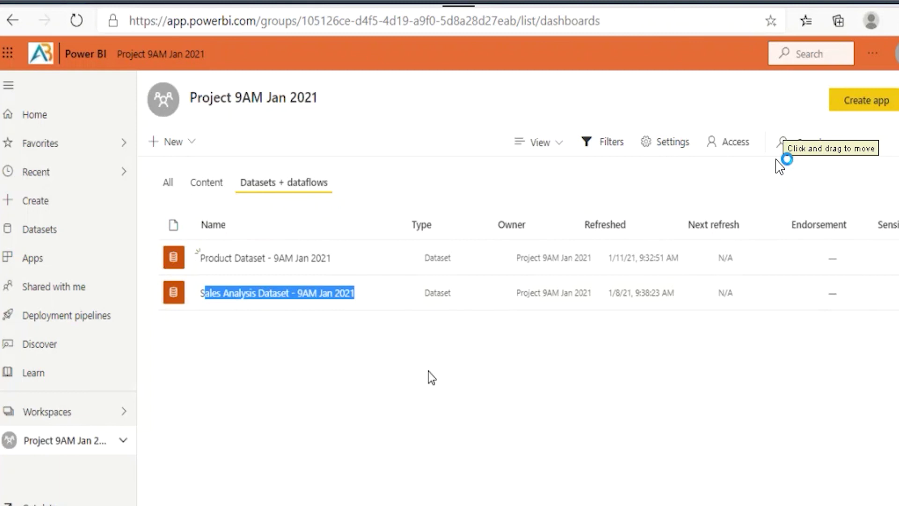
Switch to Power BI Desktop and close it without saving the changes
key(alt+Tab)
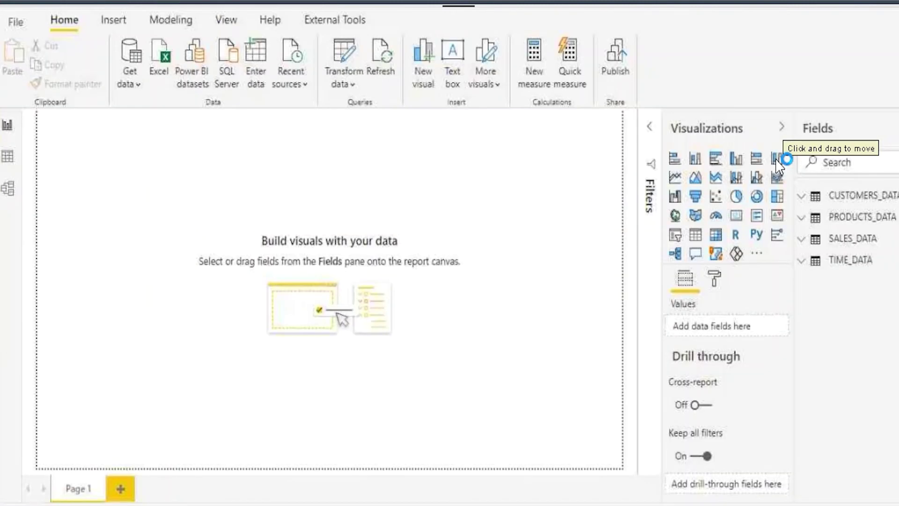
key(alt+F4)
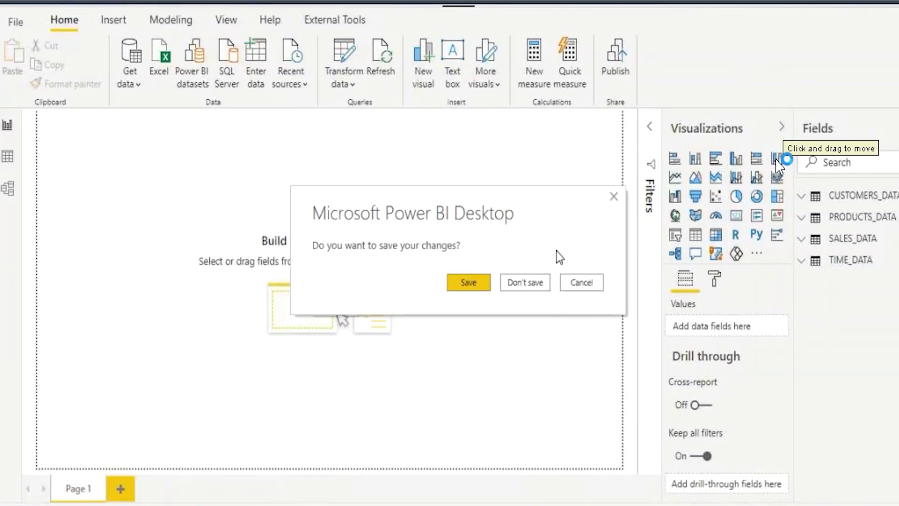
click(543, 283)
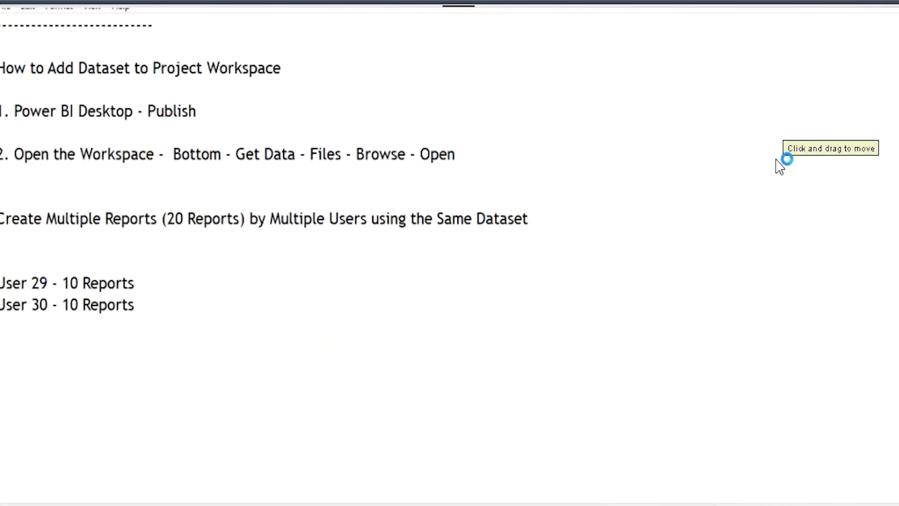
End the User 30 line in the notes with a period and start the line "Reports will Be Developed in Po" below it
drag(1, 283, 143, 285)
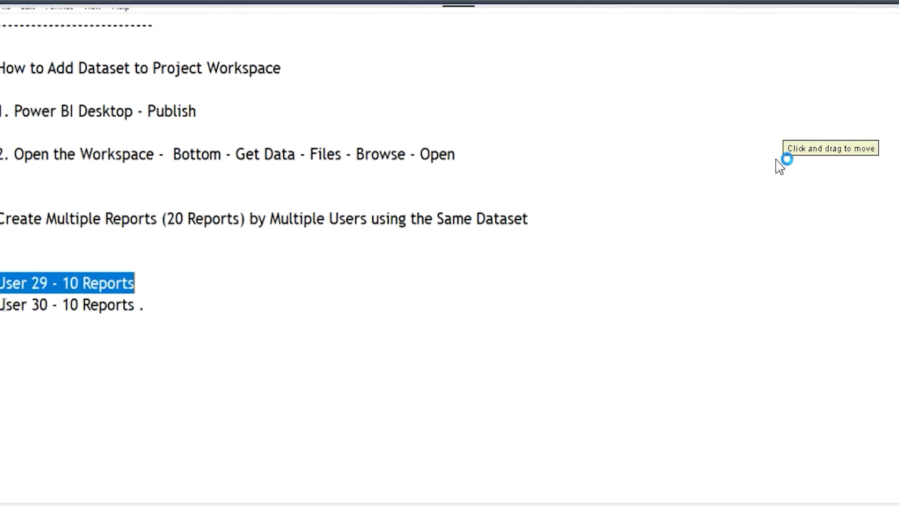
drag(5, 305, 140, 307)
click(14, 355)
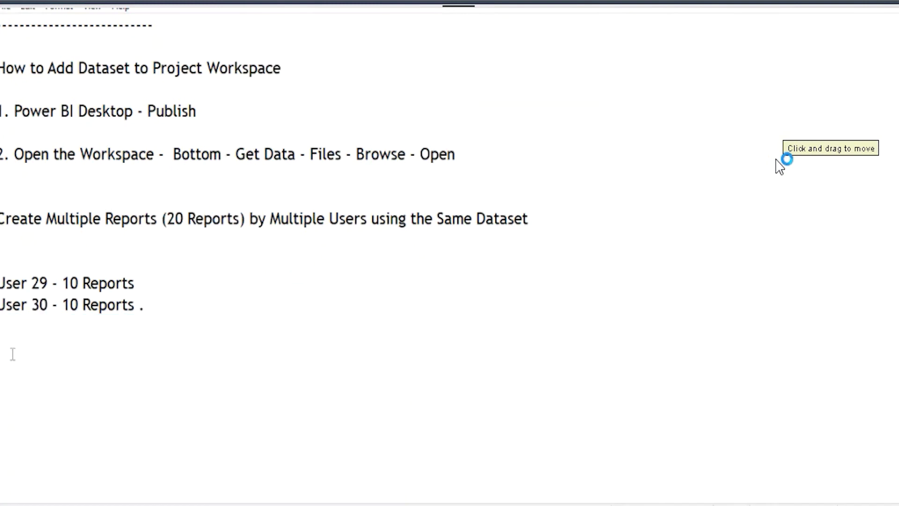
text(Reports )
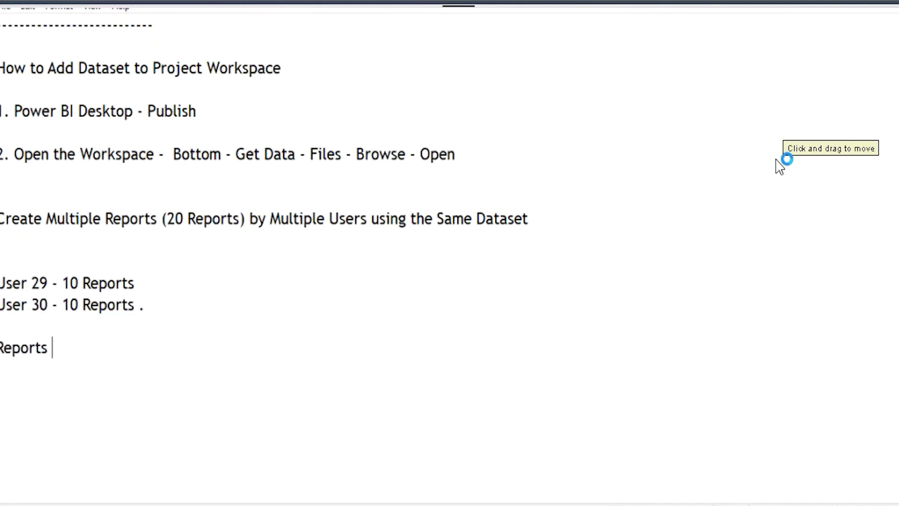
text(will Be D)
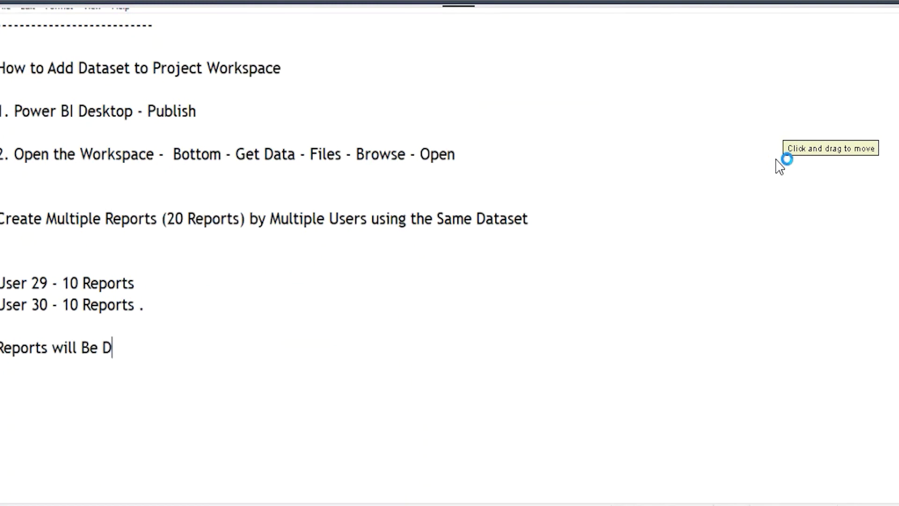
text(eveloped in )
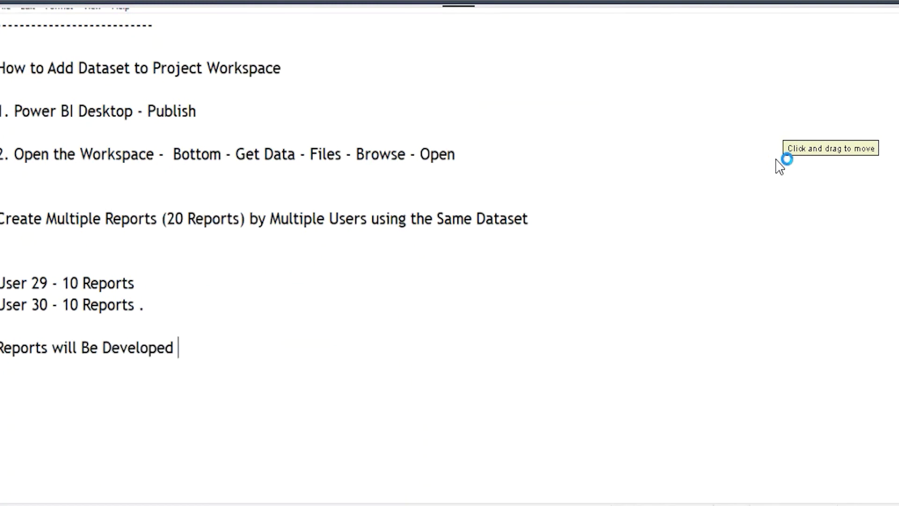
text(Po)
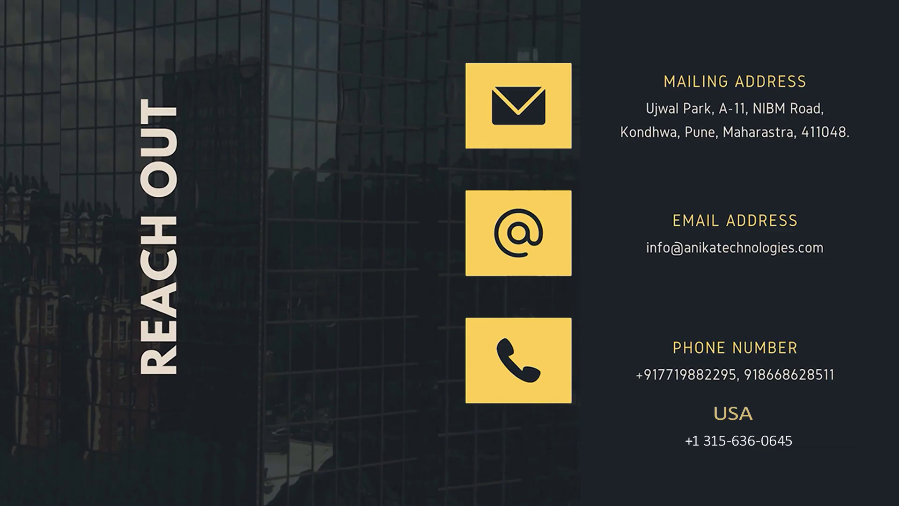